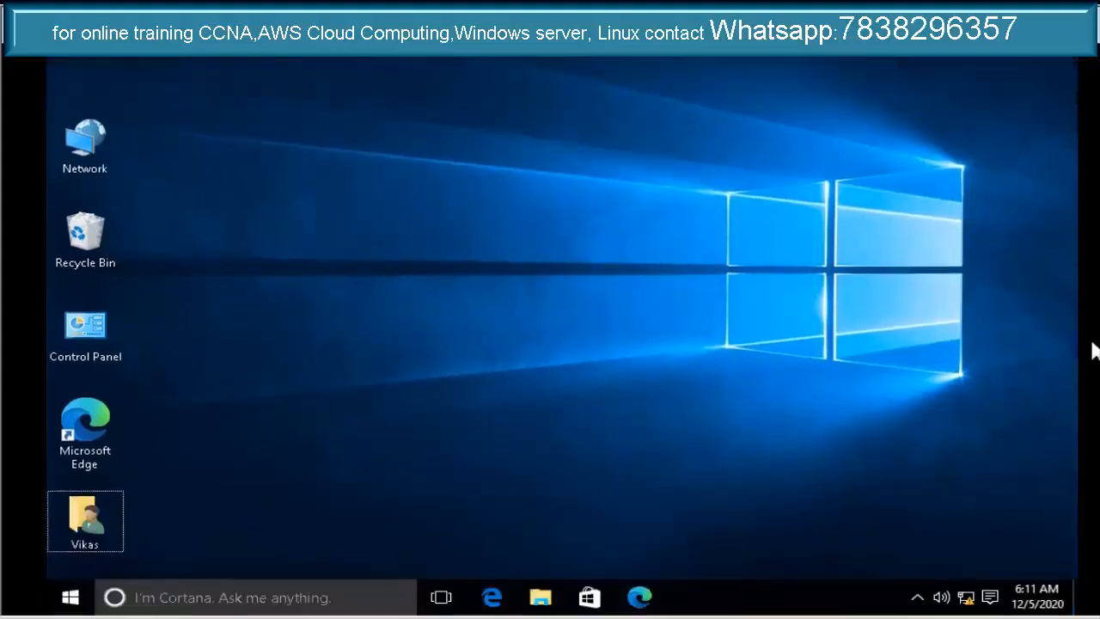
Open Network Connections with ncpa.cpl and check the Ethernet adapter's Internet Protocol Version 4 settings
{"action": "key", "text": "super+r"}
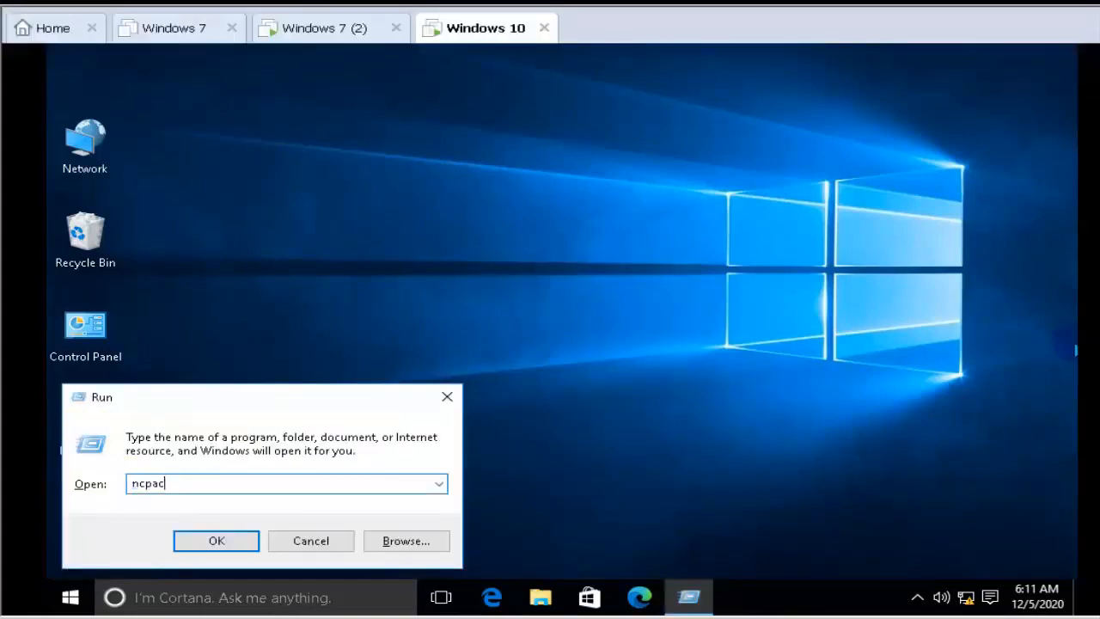
{"action": "type", "text": "ncpa.cpl"}
{"action": "key", "text": "Return"}
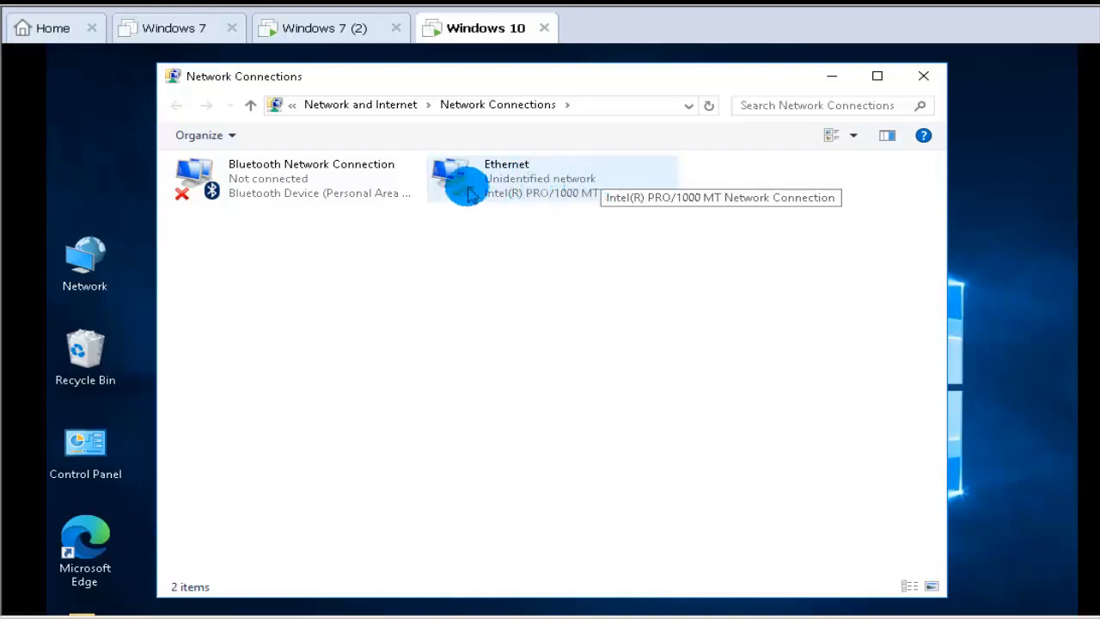
{"action": "right_click", "coordinate": [494, 186]}
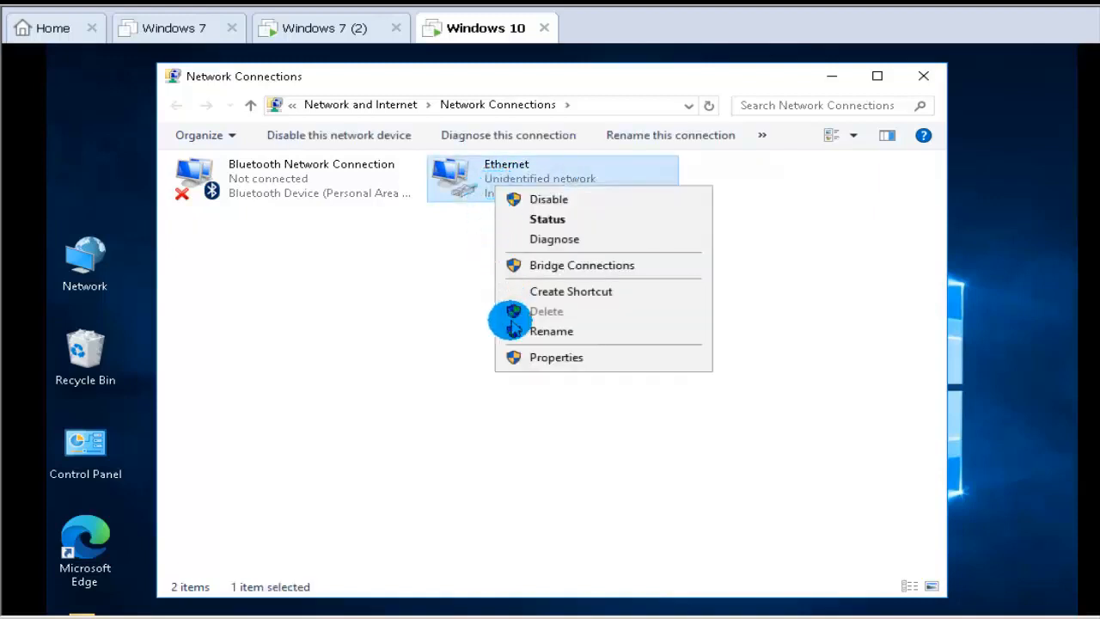
{"action": "left_click", "coordinate": [542, 359]}
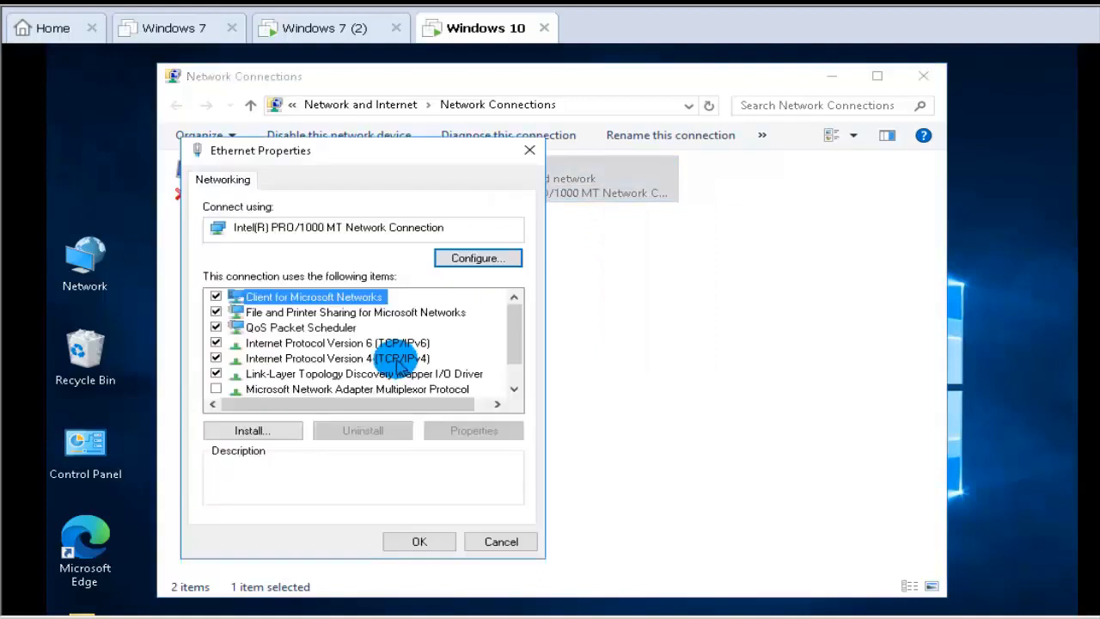
{"action": "double_click", "coordinate": [321, 347]}
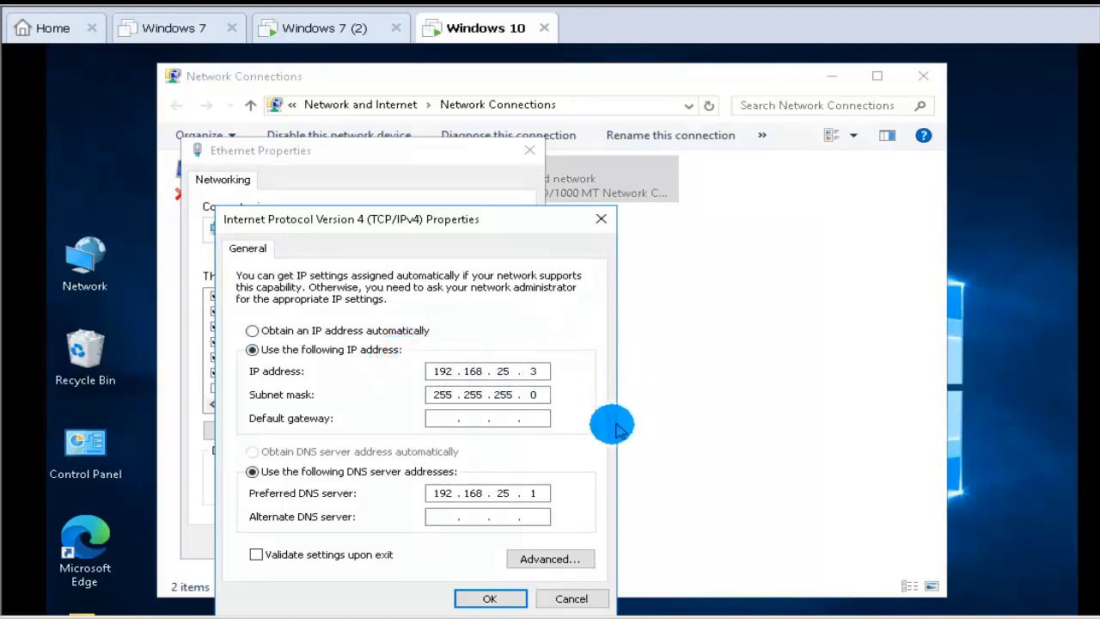
{"action": "left_click", "coordinate": [493, 599]}
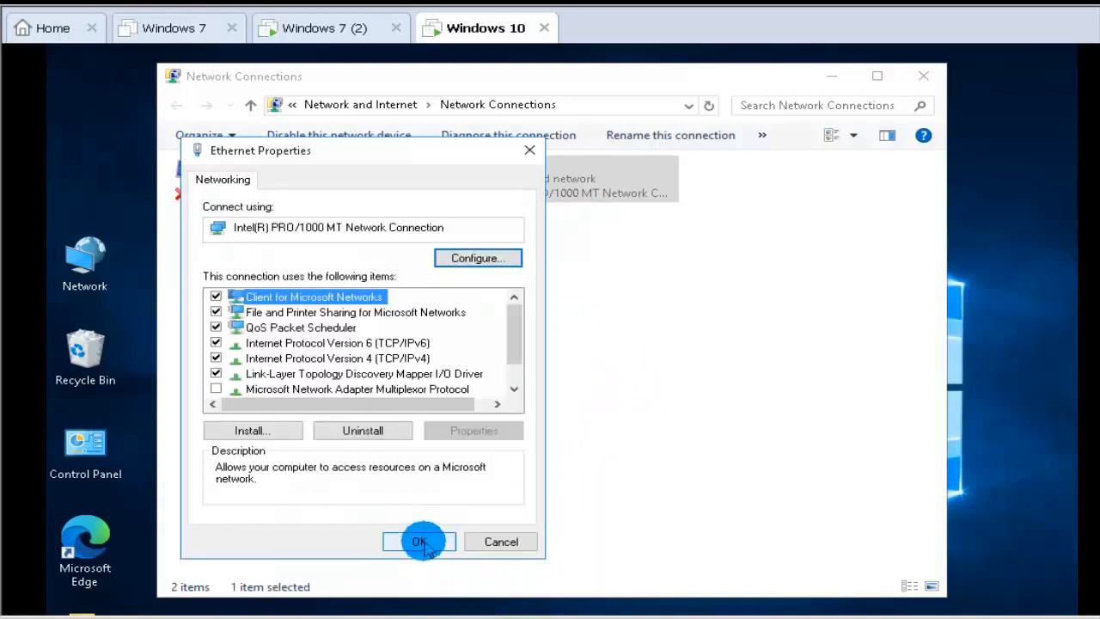
{"action": "left_click", "coordinate": [423, 543]}
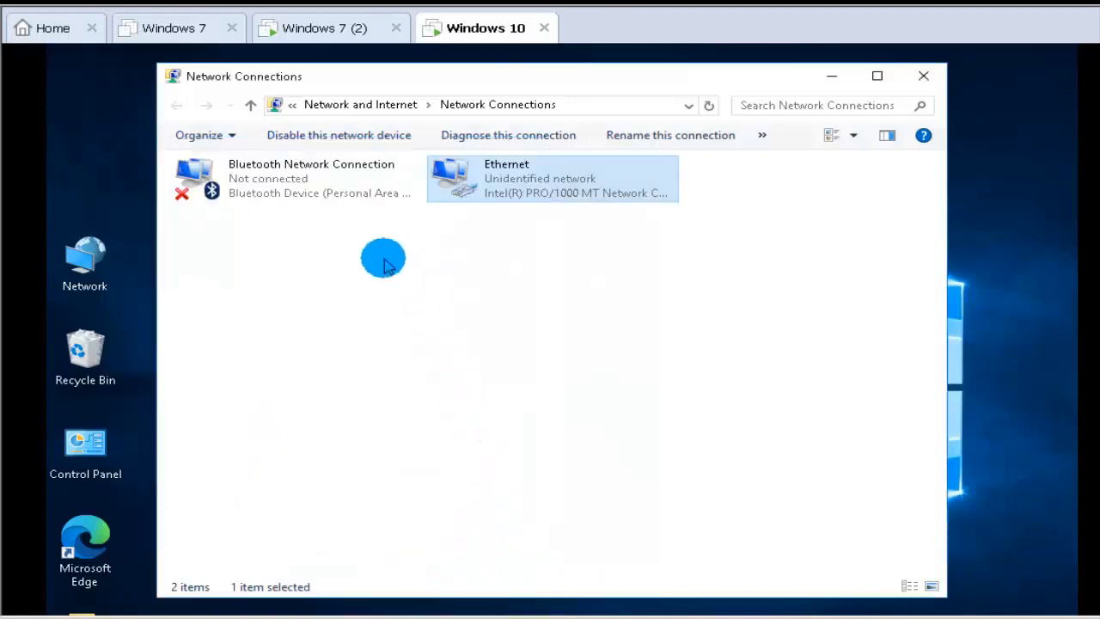
View the Ethernet adapter's network connection details from its status window, and close both windows
{"action": "double_click", "coordinate": [496, 193]}
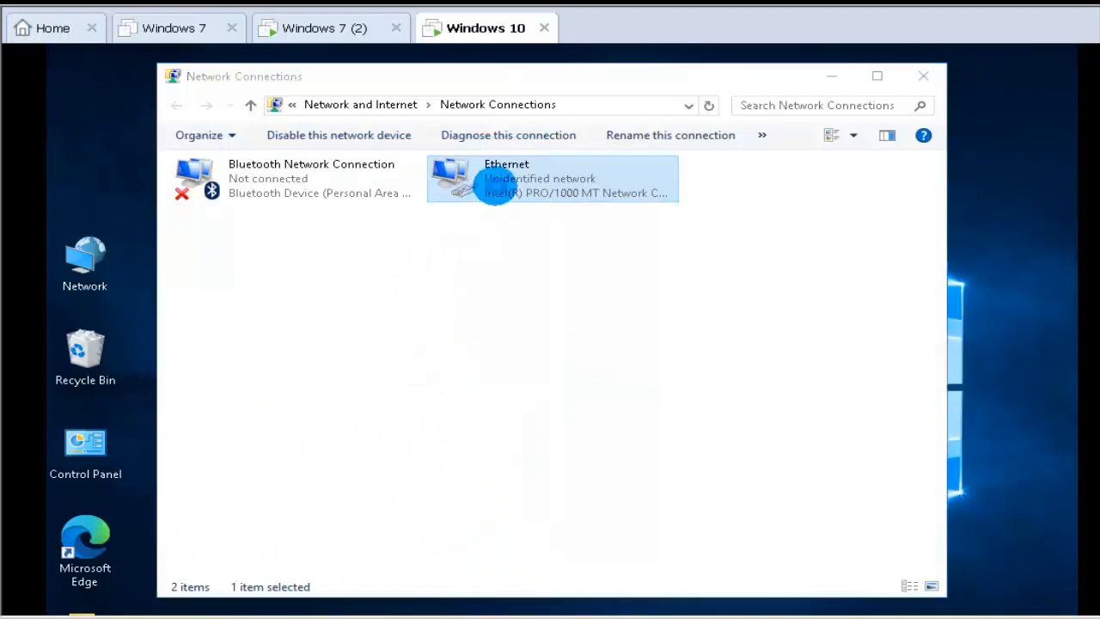
{"action": "left_click", "coordinate": [448, 367]}
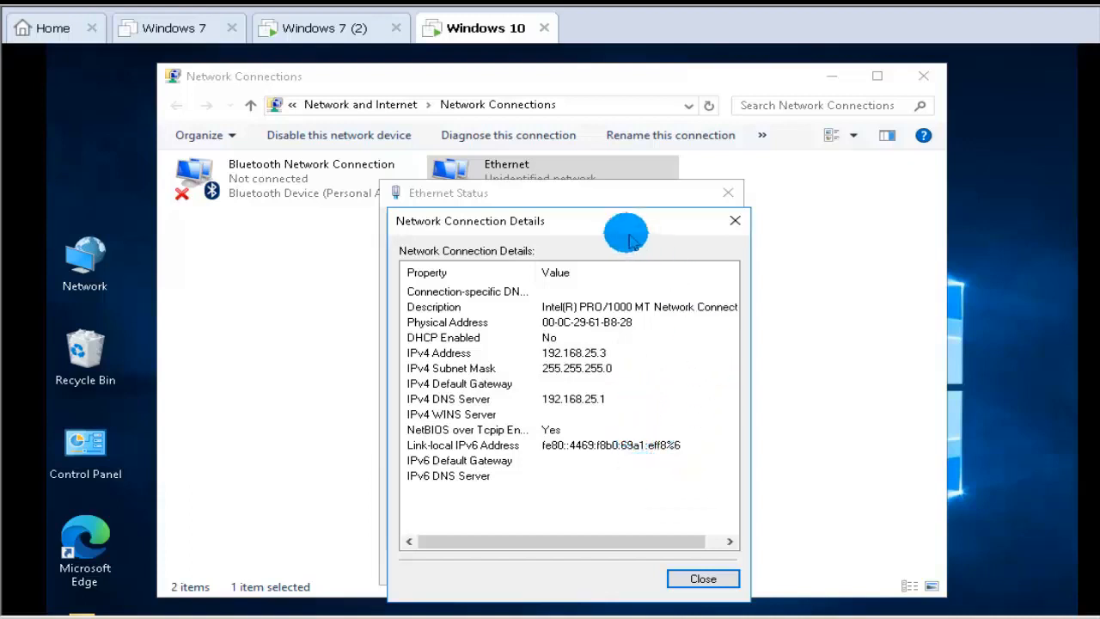
{"action": "left_click", "coordinate": [704, 578]}
{"action": "left_click", "coordinate": [699, 570]}
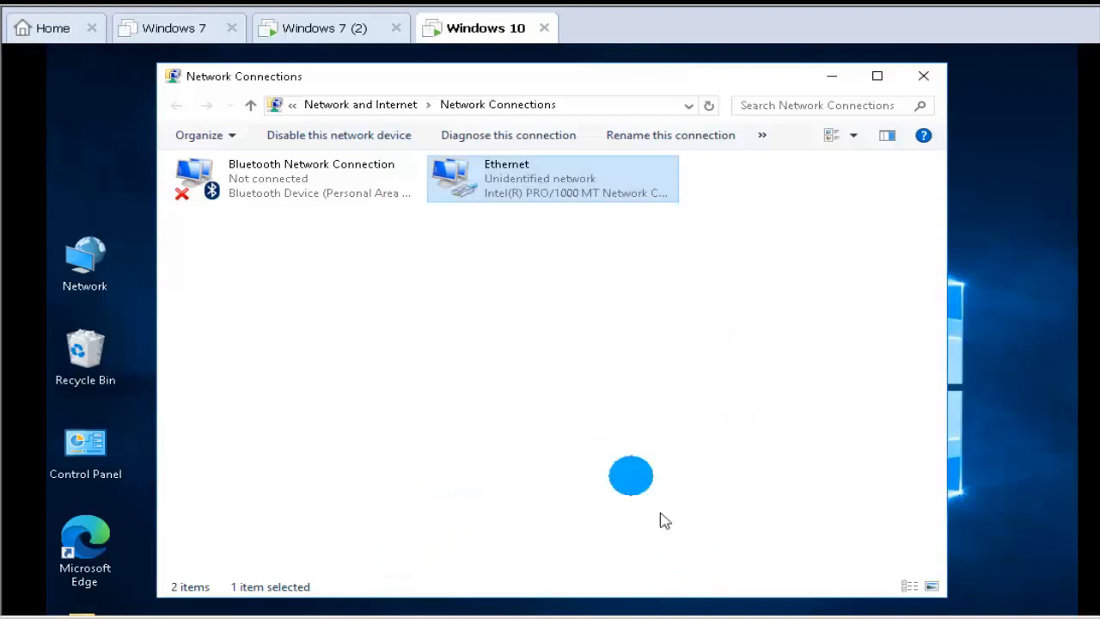
Switch to the Windows 7 (2) virtual machine, dismiss the network error, and view the Local Area Connection's details
{"action": "left_click", "coordinate": [348, 33]}
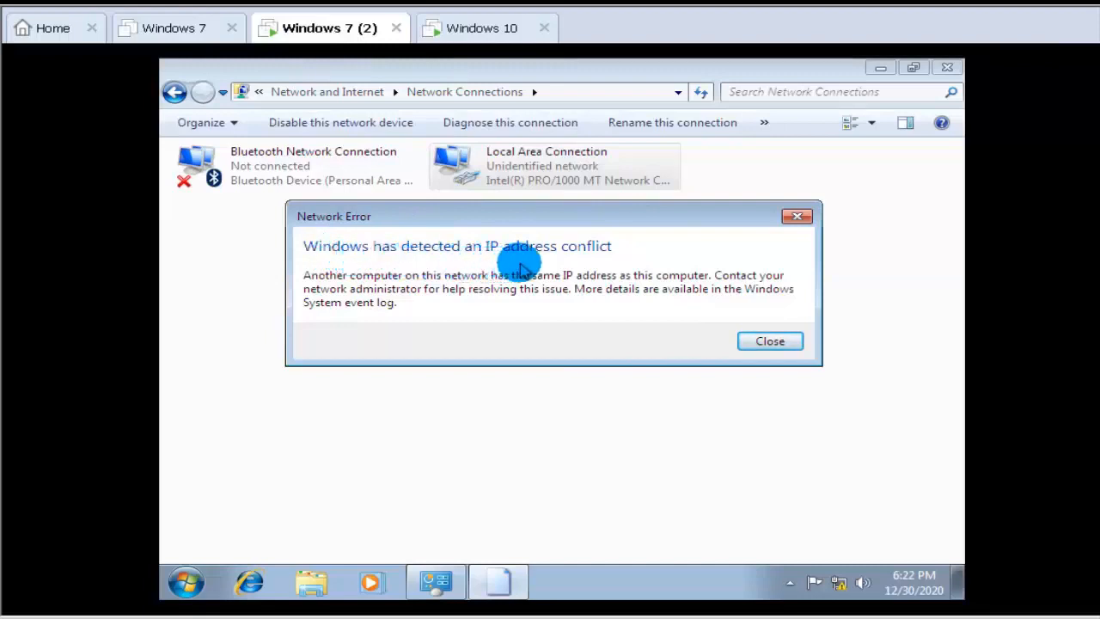
{"action": "left_click", "coordinate": [799, 218]}
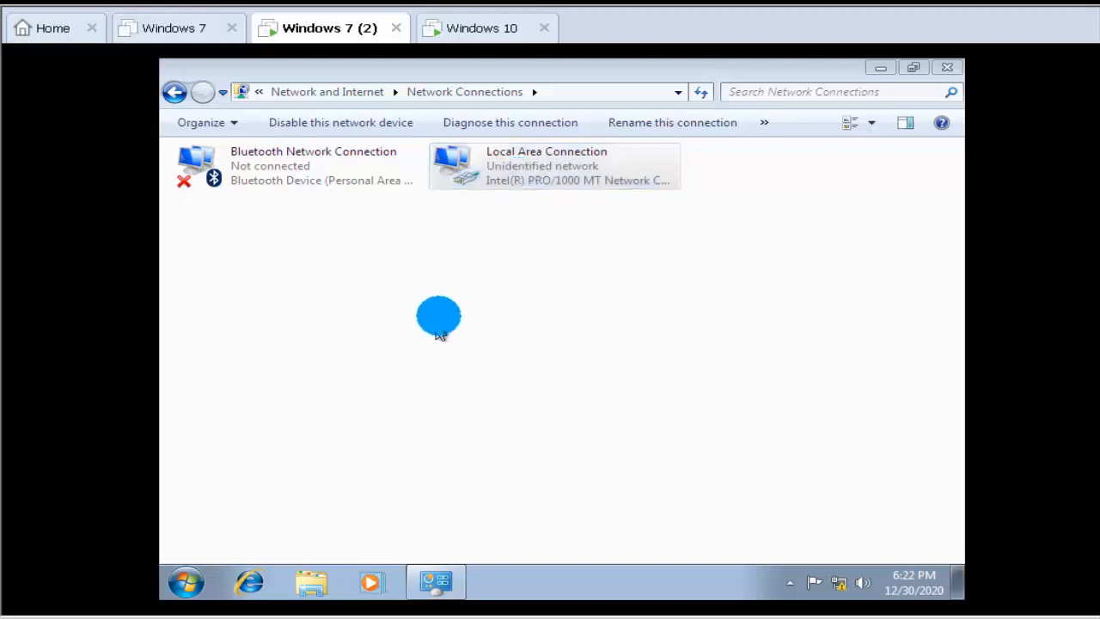
{"action": "right_click", "coordinate": [530, 185]}
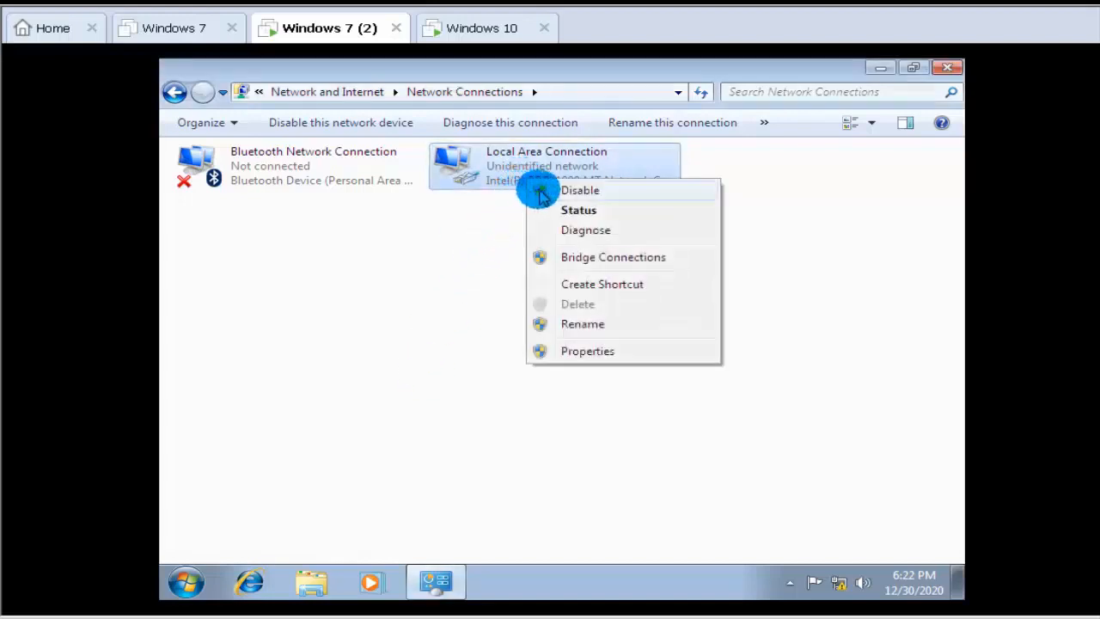
{"action": "left_click", "coordinate": [564, 215]}
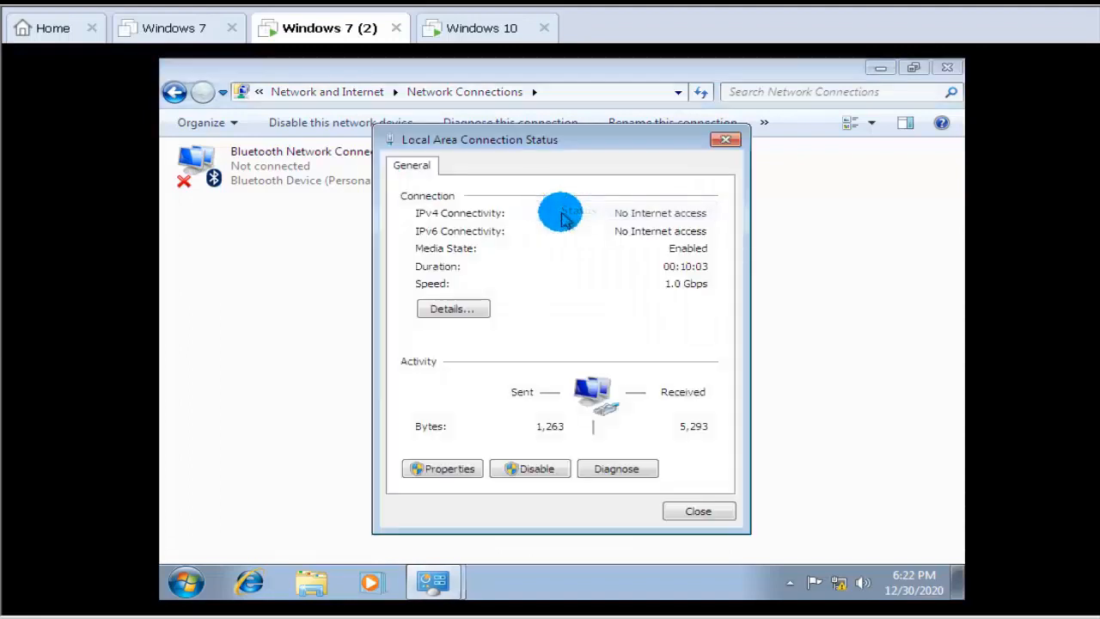
{"action": "left_click", "coordinate": [462, 305]}
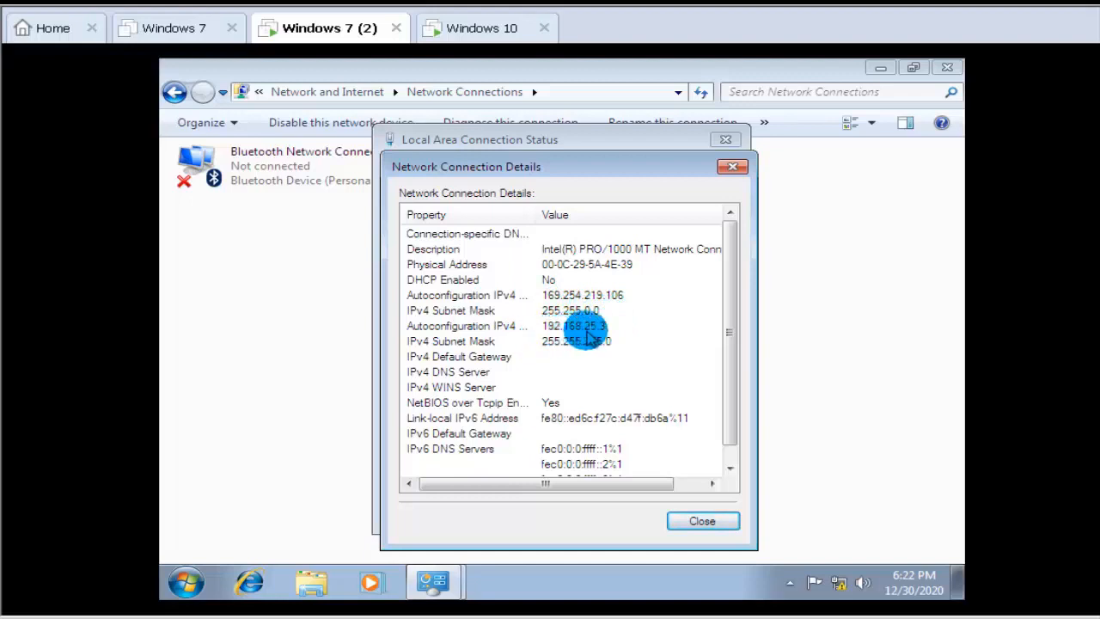
Compare the Windows 10 Ethernet details with the Windows 7 (2) connection details, and close the Windows 7 details and status windows
{"action": "left_click", "coordinate": [505, 29]}
{"action": "double_click", "coordinate": [490, 196]}
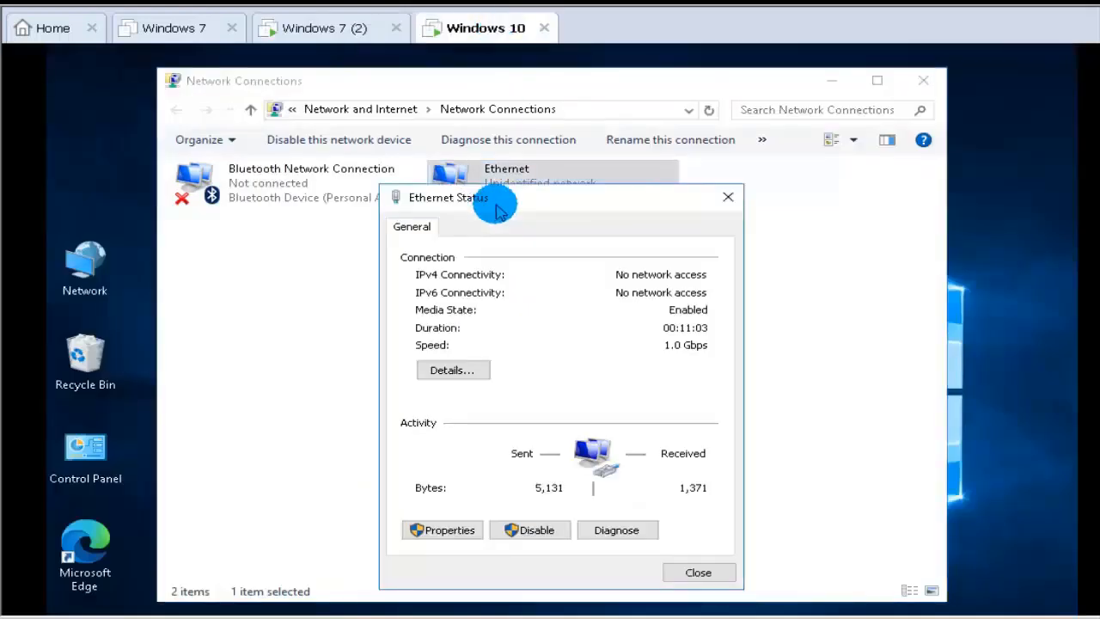
{"action": "left_click", "coordinate": [456, 368]}
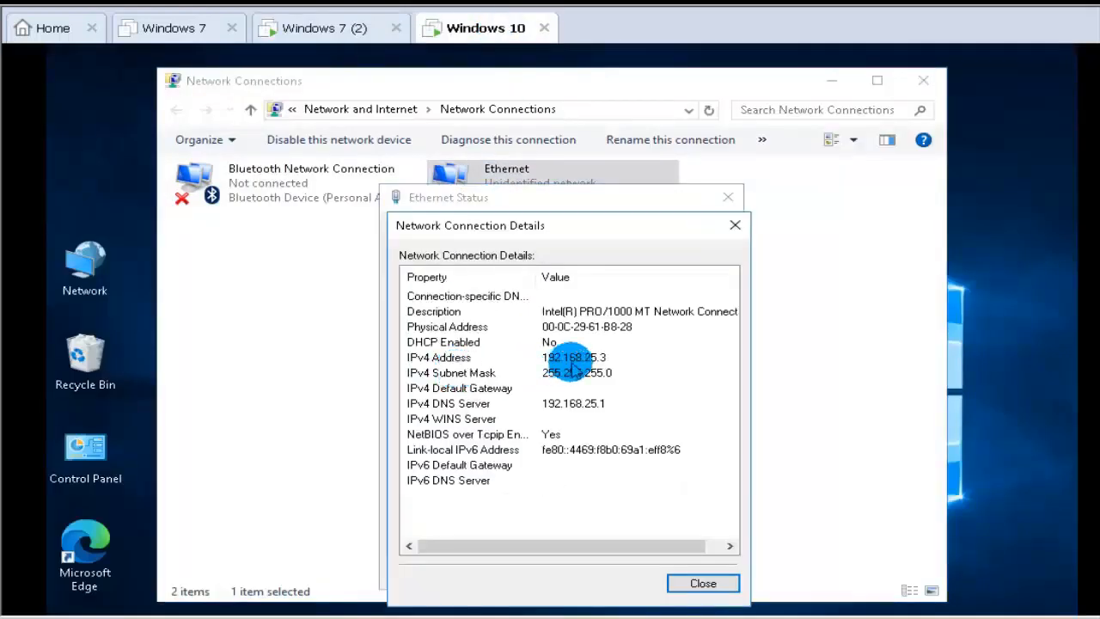
{"action": "left_click", "coordinate": [369, 32]}
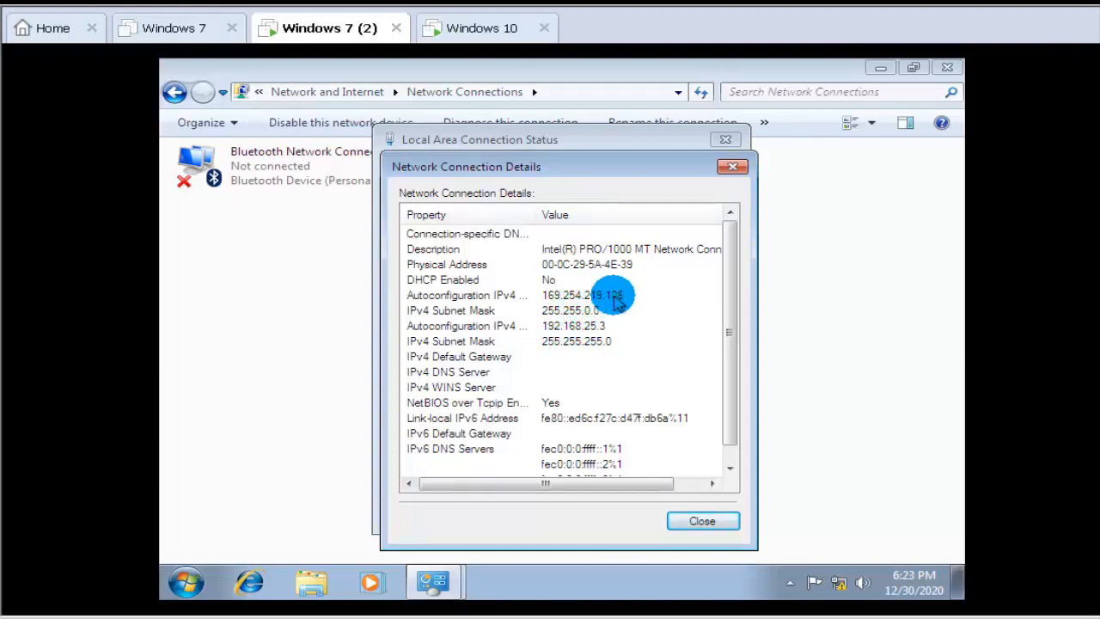
{"action": "left_click", "coordinate": [688, 520]}
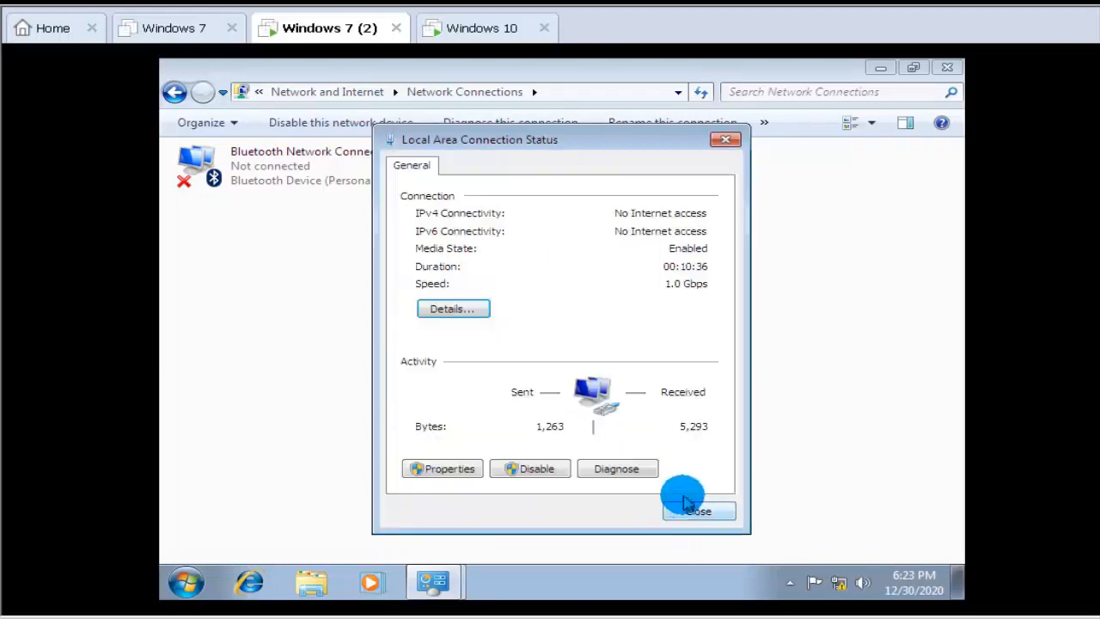
{"action": "left_click", "coordinate": [692, 511]}
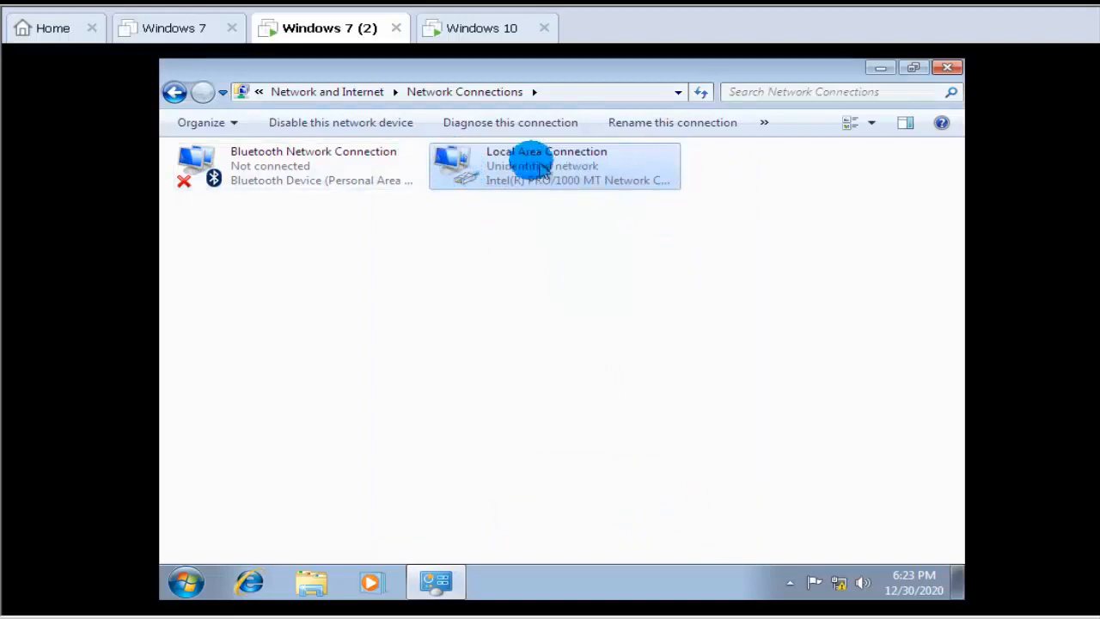
Save the Windows 7 advanced sharing settings with network discovery and file and printer sharing turned on for the Public profile
{"action": "left_click", "coordinate": [333, 92]}
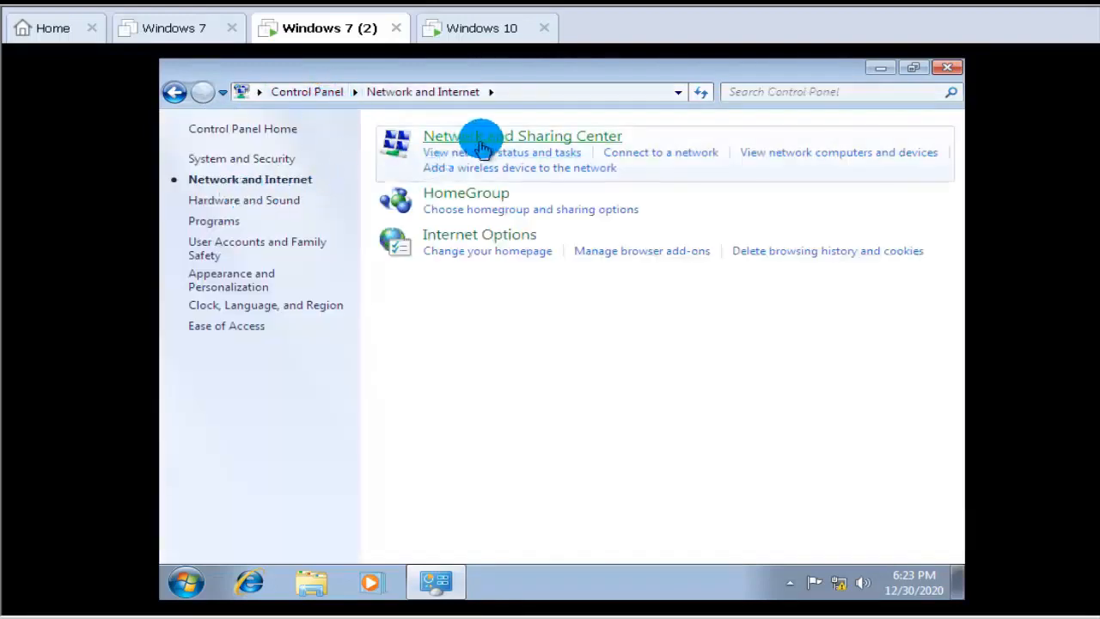
{"action": "left_click", "coordinate": [485, 137]}
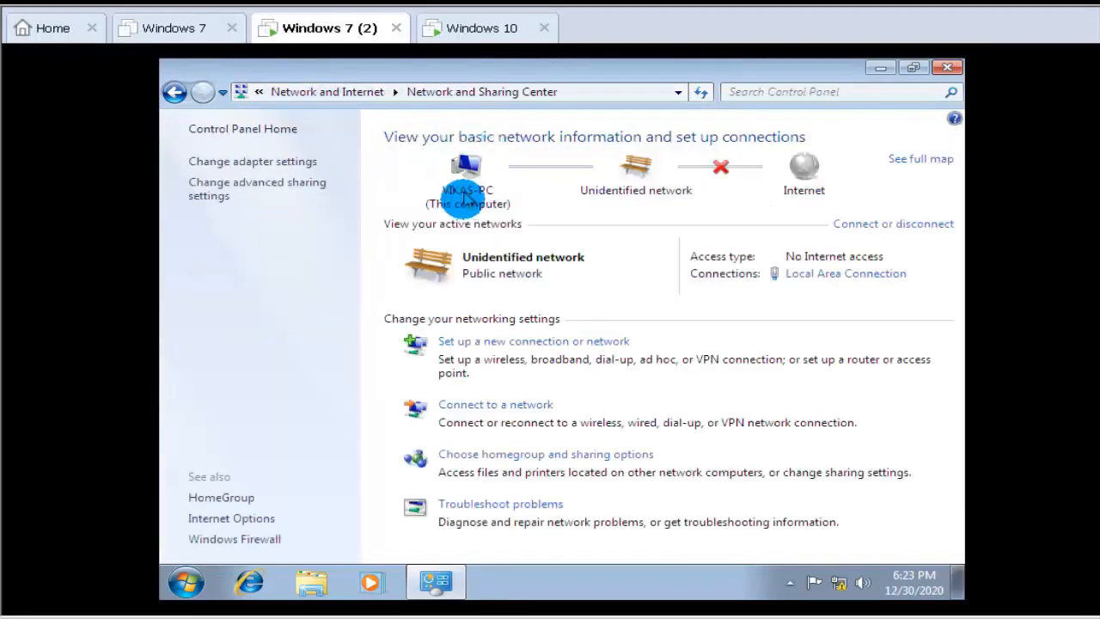
{"action": "left_click", "coordinate": [246, 189]}
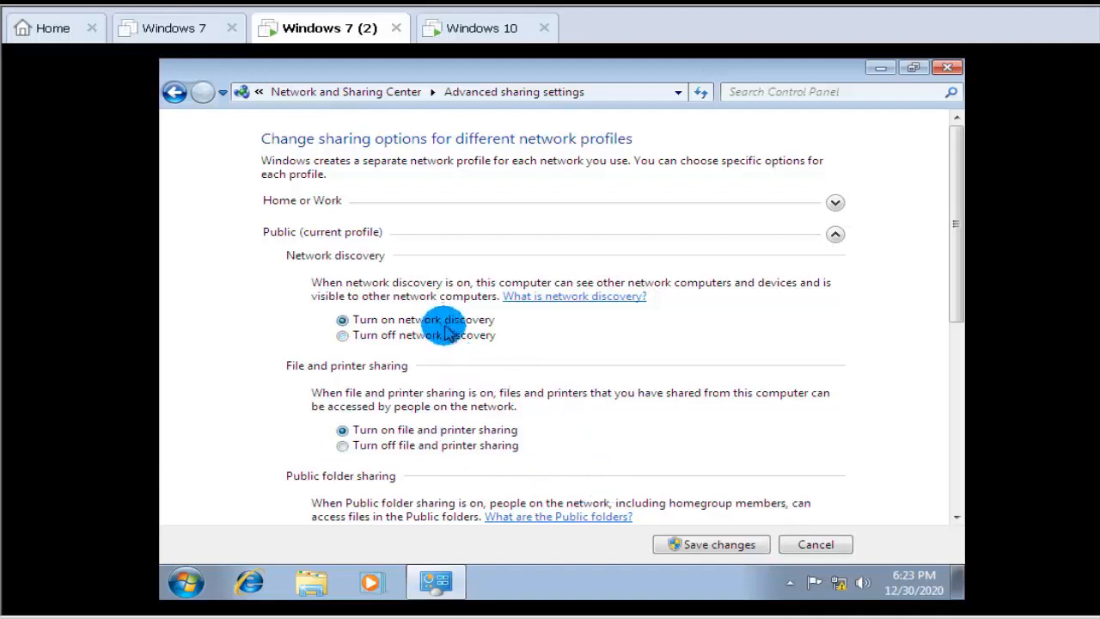
{"action": "left_click", "coordinate": [712, 544]}
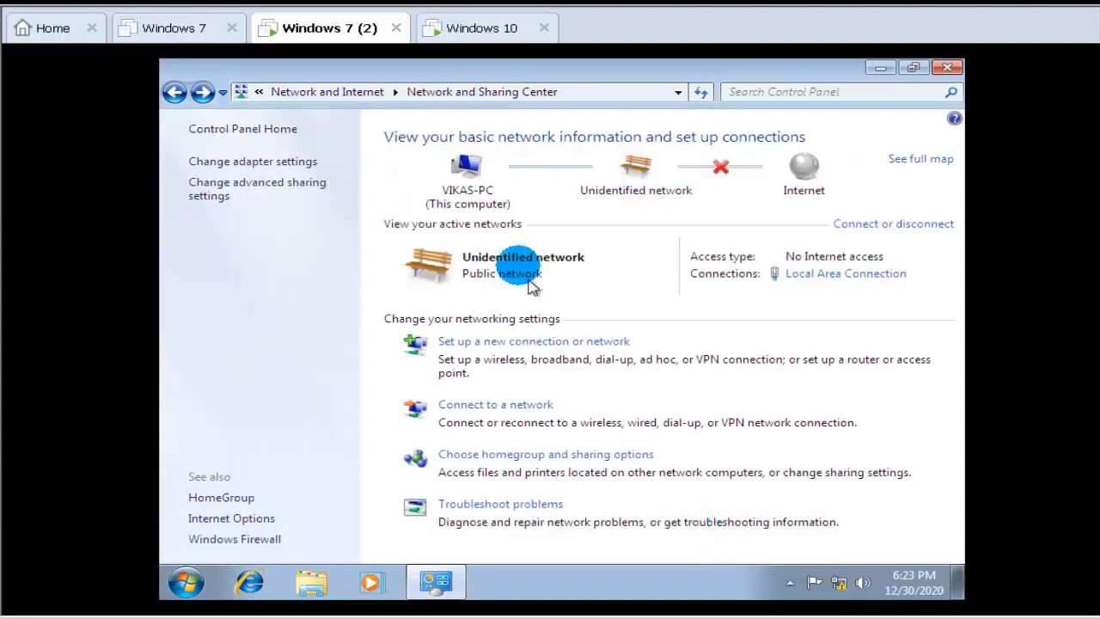
In the Windows 10 virtual machine, turn on network discovery and file and printer sharing for the Guest or Public profile, and save
{"action": "left_click", "coordinate": [507, 27]}
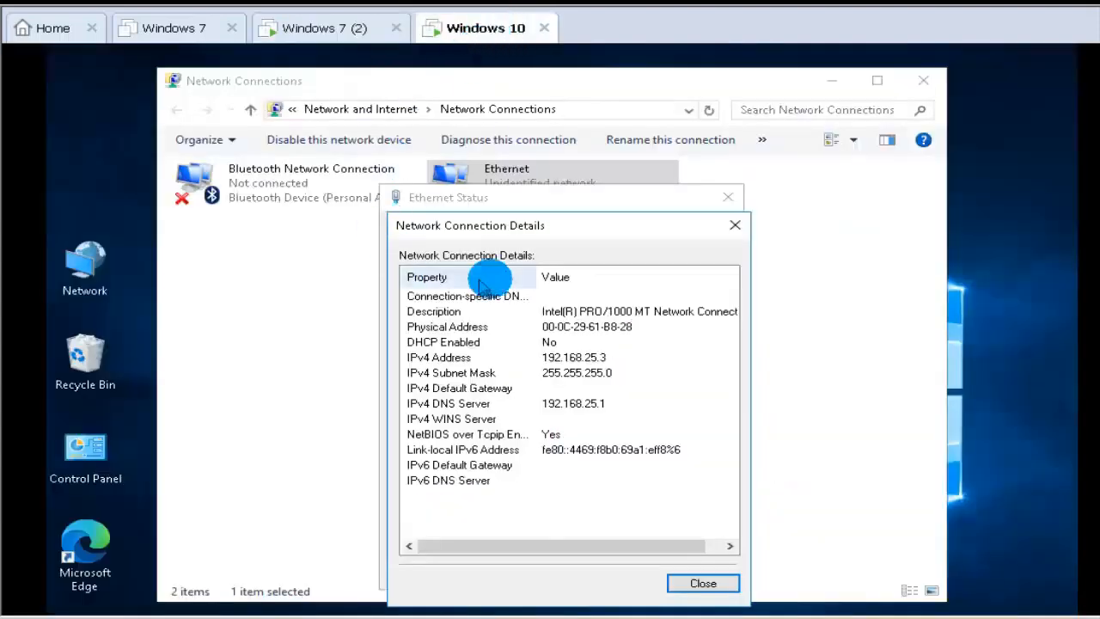
{"action": "left_click", "coordinate": [733, 225]}
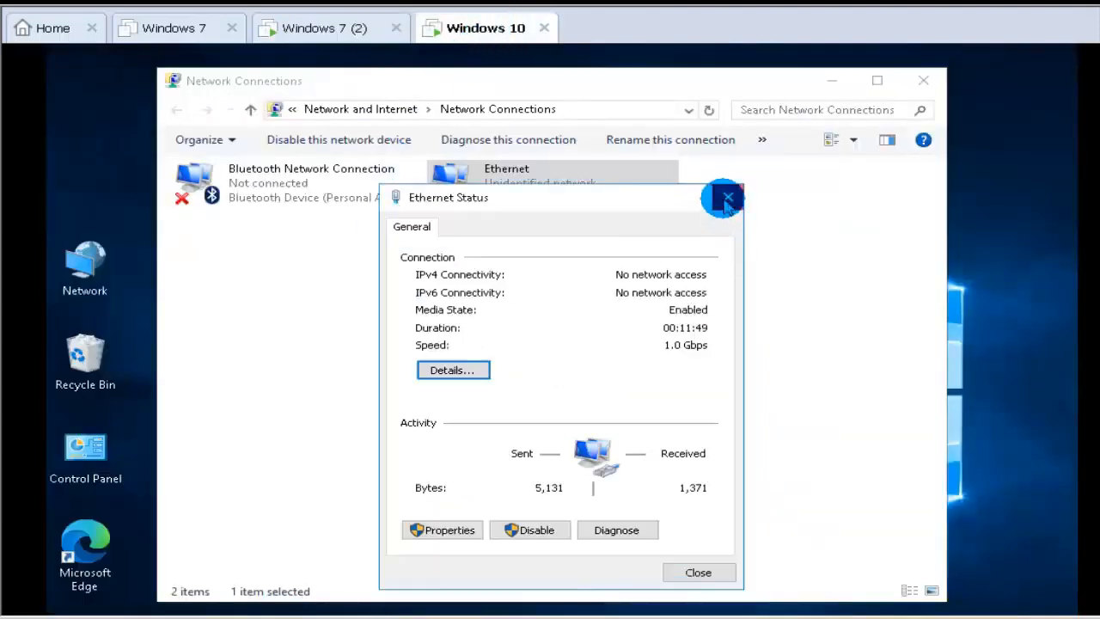
{"action": "left_click", "coordinate": [727, 199]}
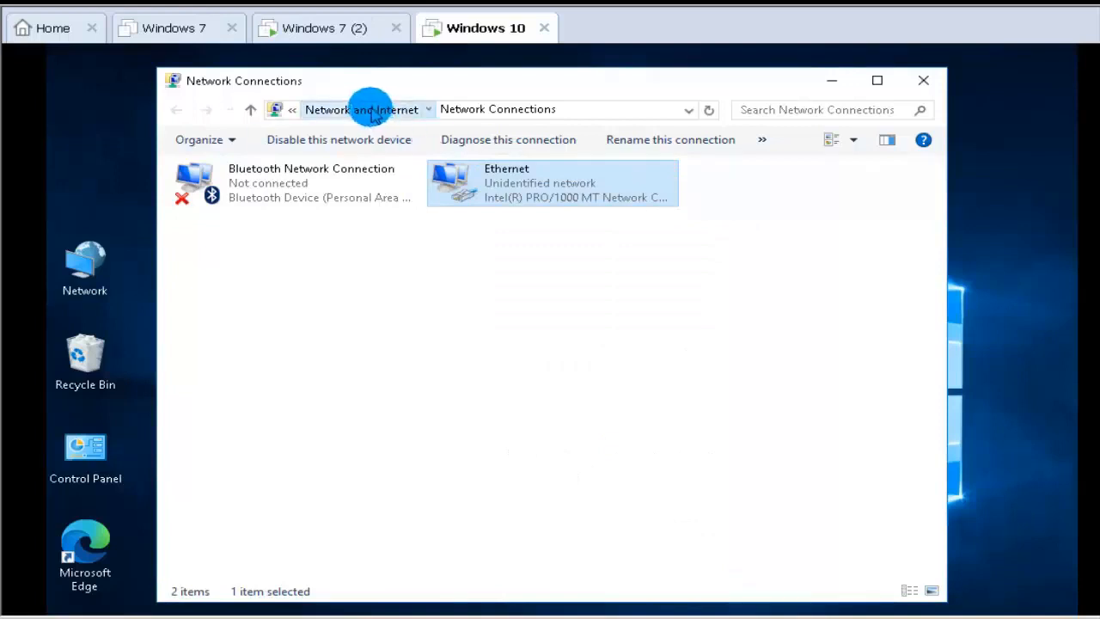
{"action": "left_click", "coordinate": [371, 112]}
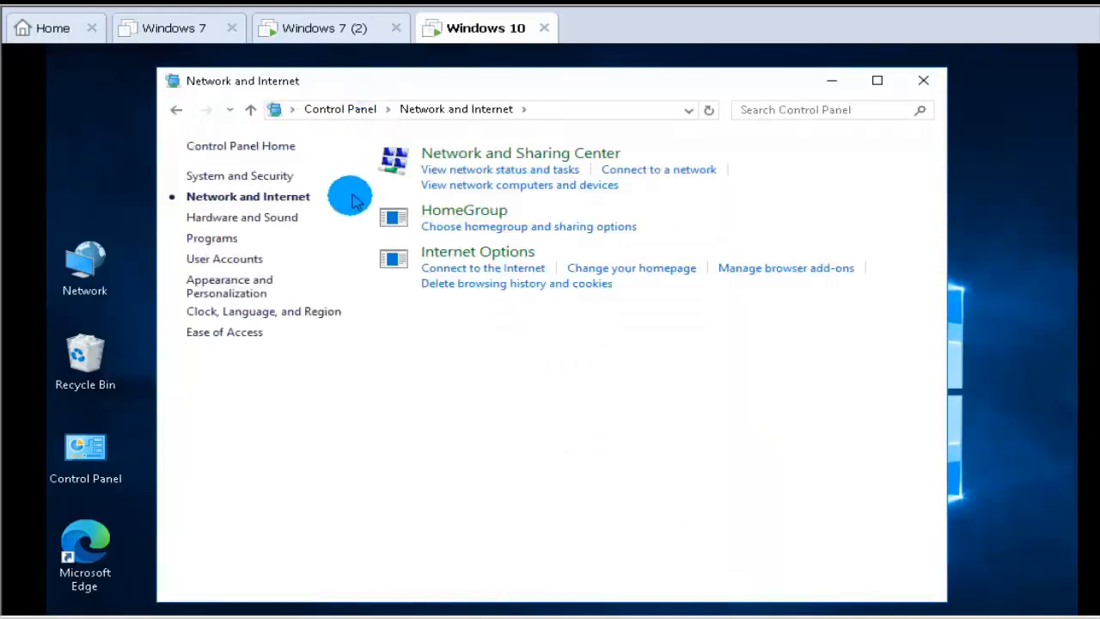
{"action": "left_click", "coordinate": [499, 160]}
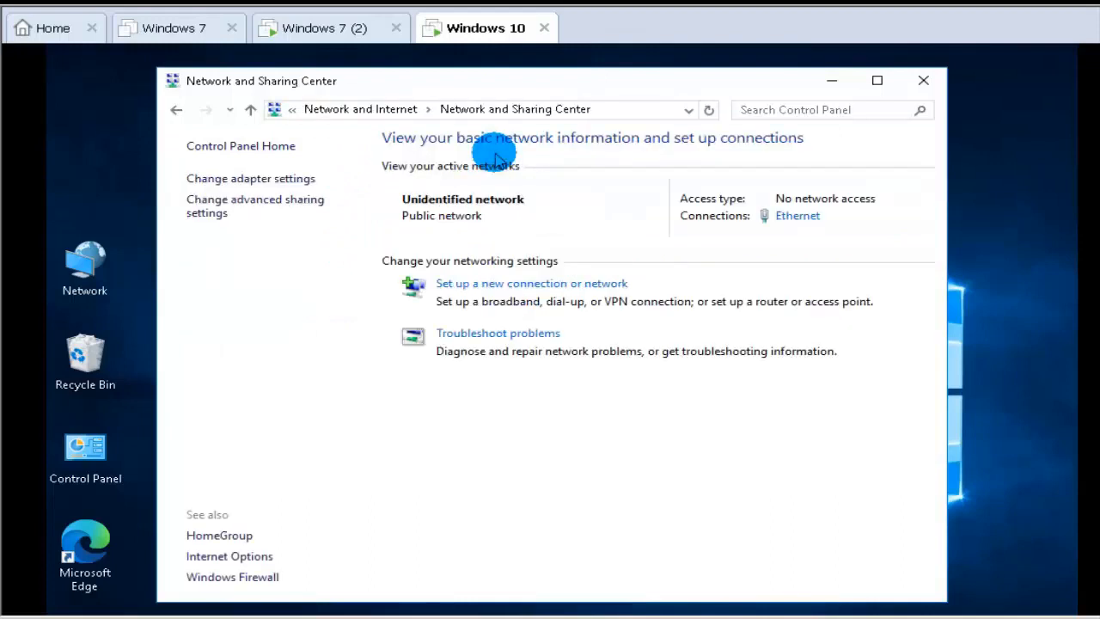
{"action": "left_click", "coordinate": [247, 209]}
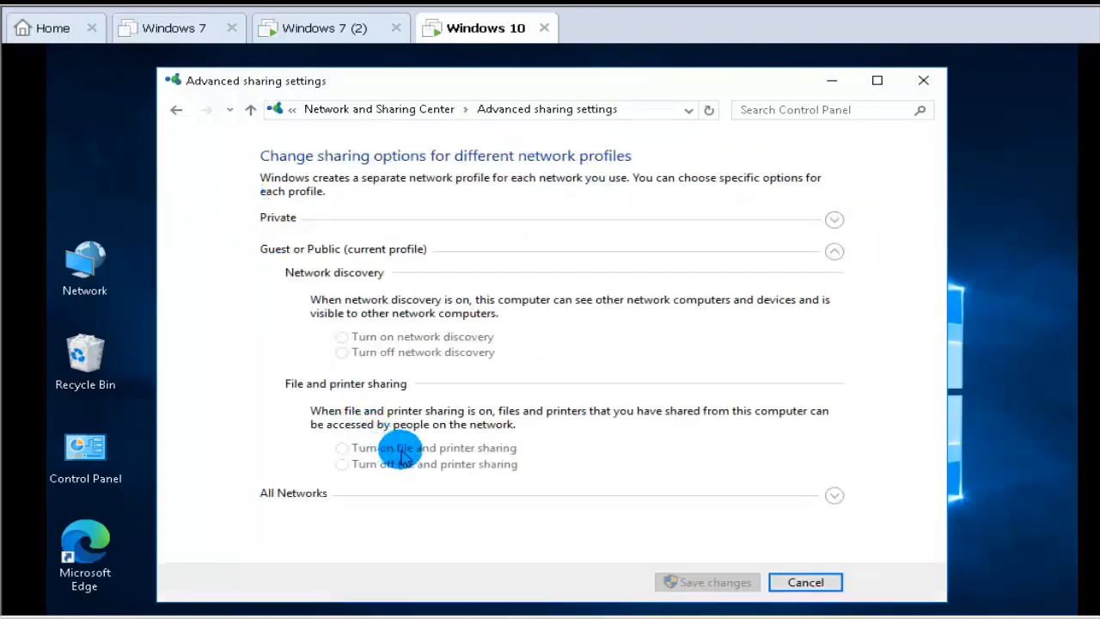
{"action": "left_click", "coordinate": [403, 449]}
{"action": "left_click", "coordinate": [418, 337]}
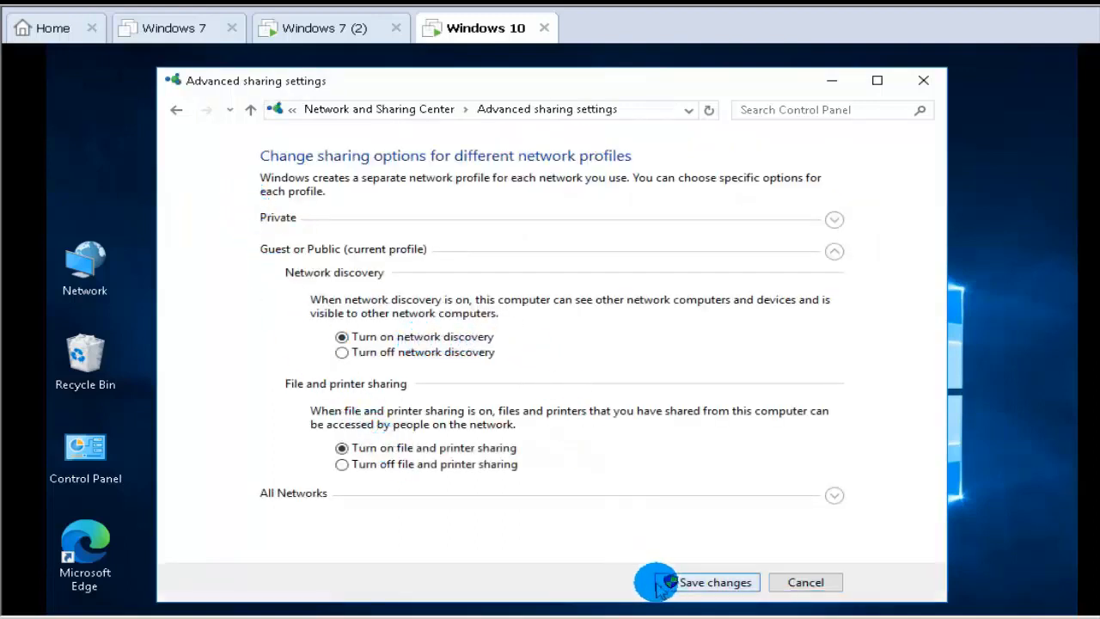
{"action": "left_click", "coordinate": [696, 585]}
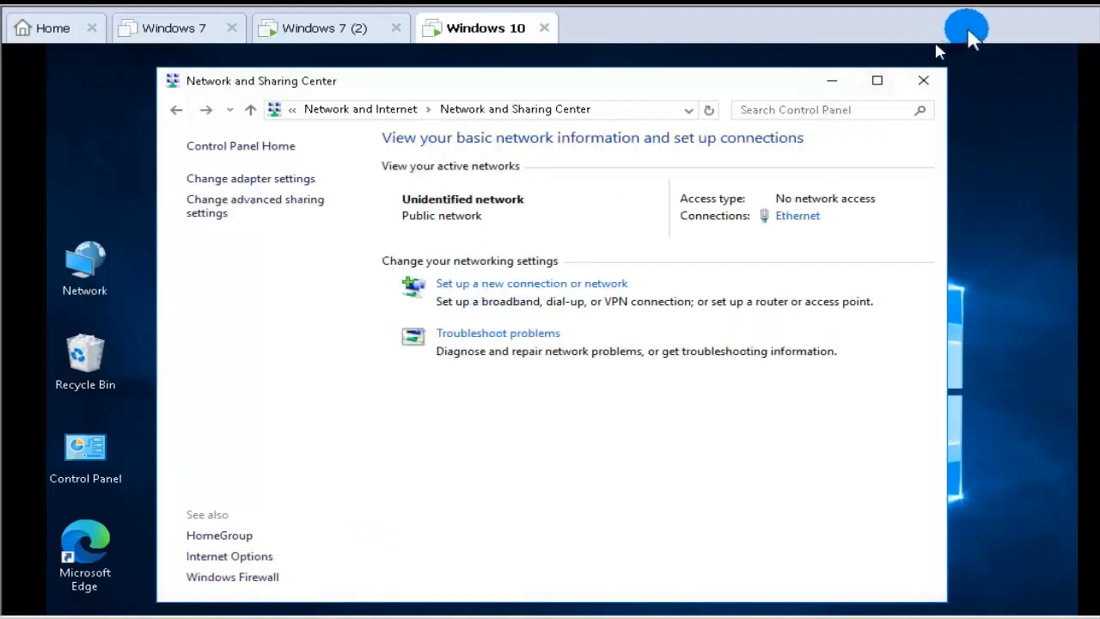
{"action": "left_click", "coordinate": [922, 81]}
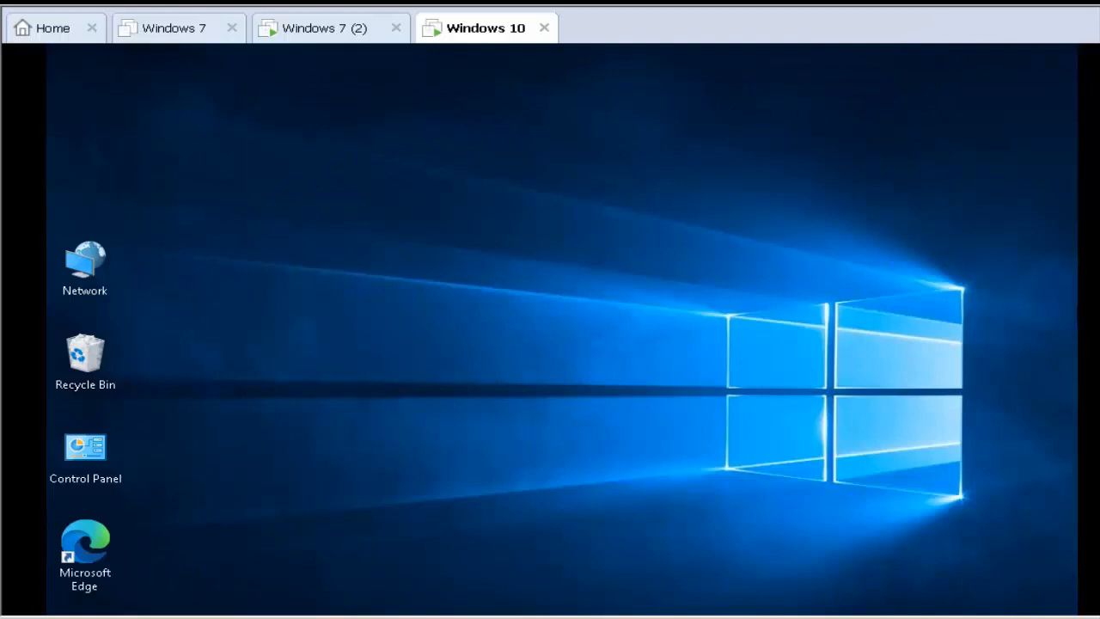
Check the network adapters of the Windows 10 virtual machine in Device Manager, and close Device Manager
{"action": "scroll", "coordinate": [561, 329], "scroll_direction": "down", "scroll_amount": 3}
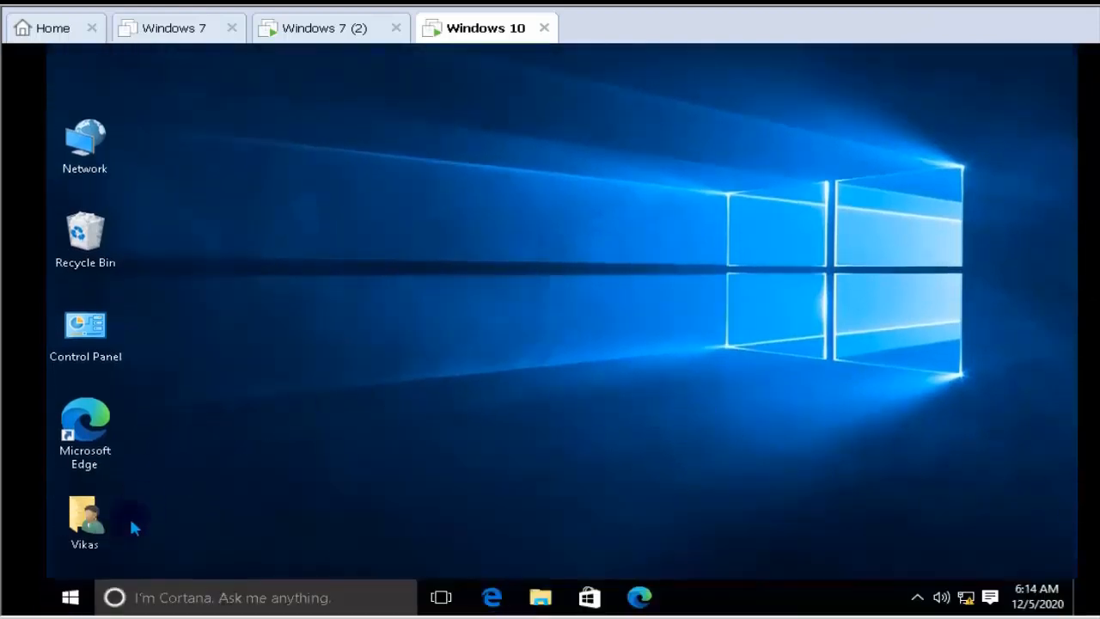
{"action": "right_click", "coordinate": [72, 599]}
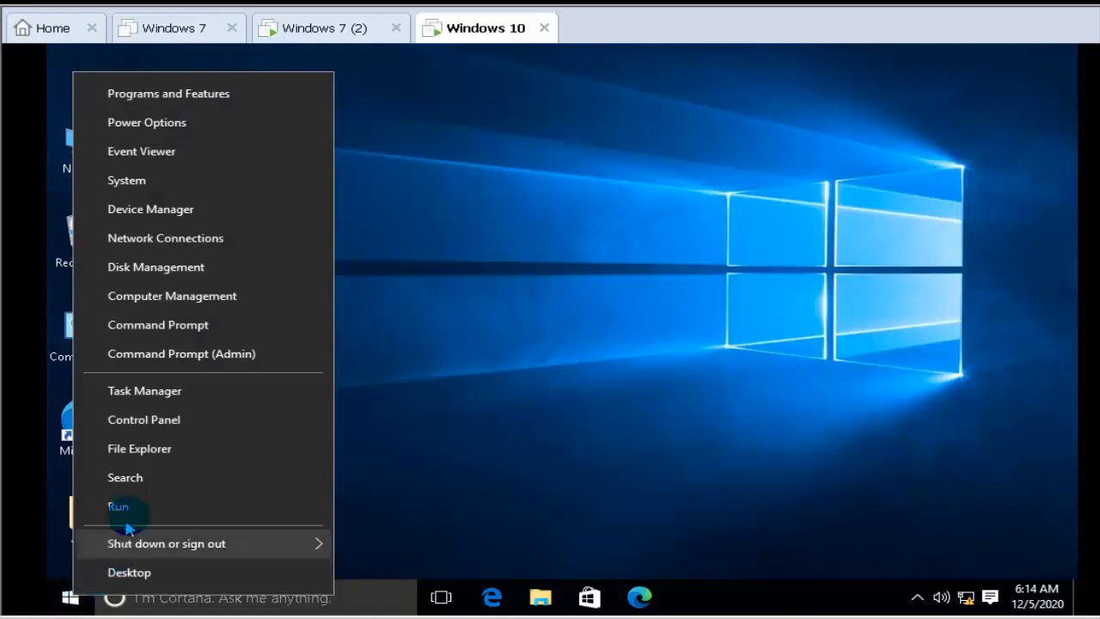
{"action": "left_click", "coordinate": [178, 212]}
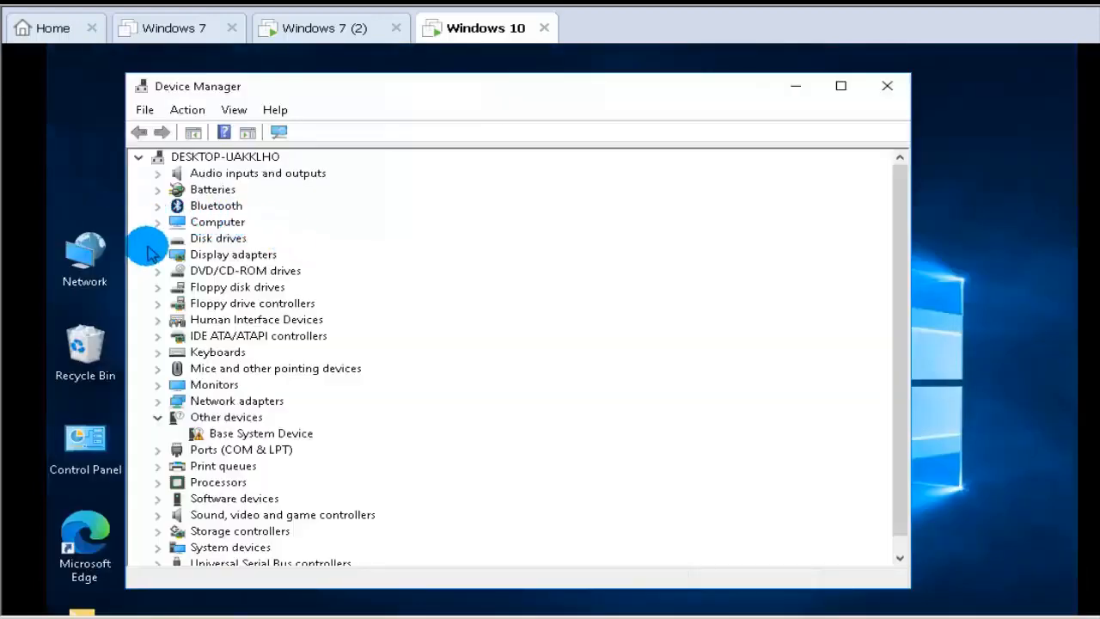
{"action": "double_click", "coordinate": [258, 403]}
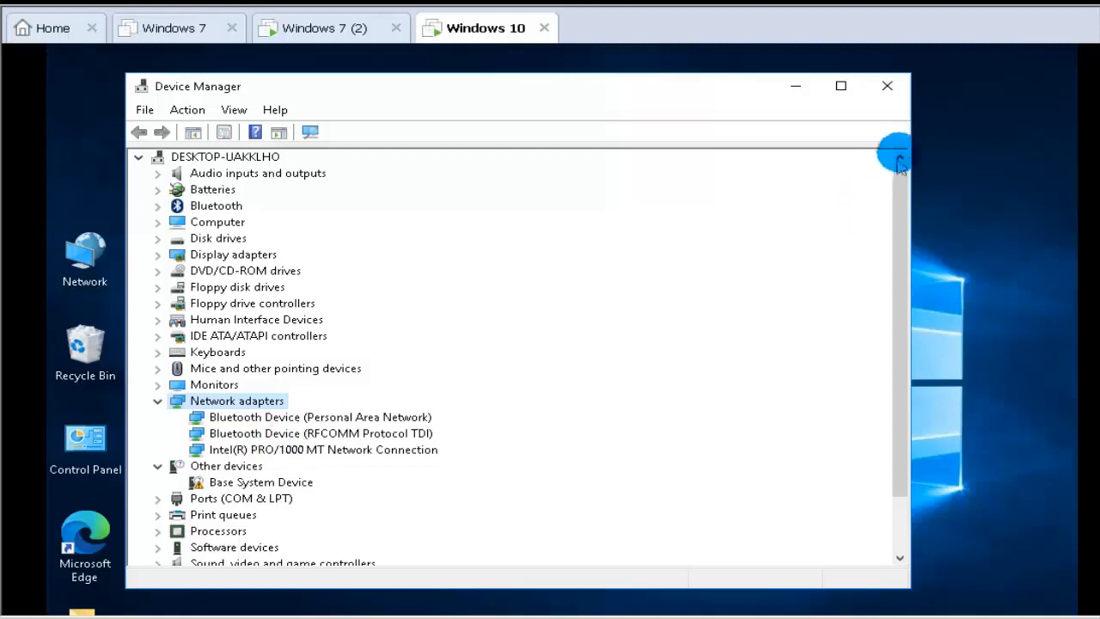
{"action": "left_click", "coordinate": [888, 87]}
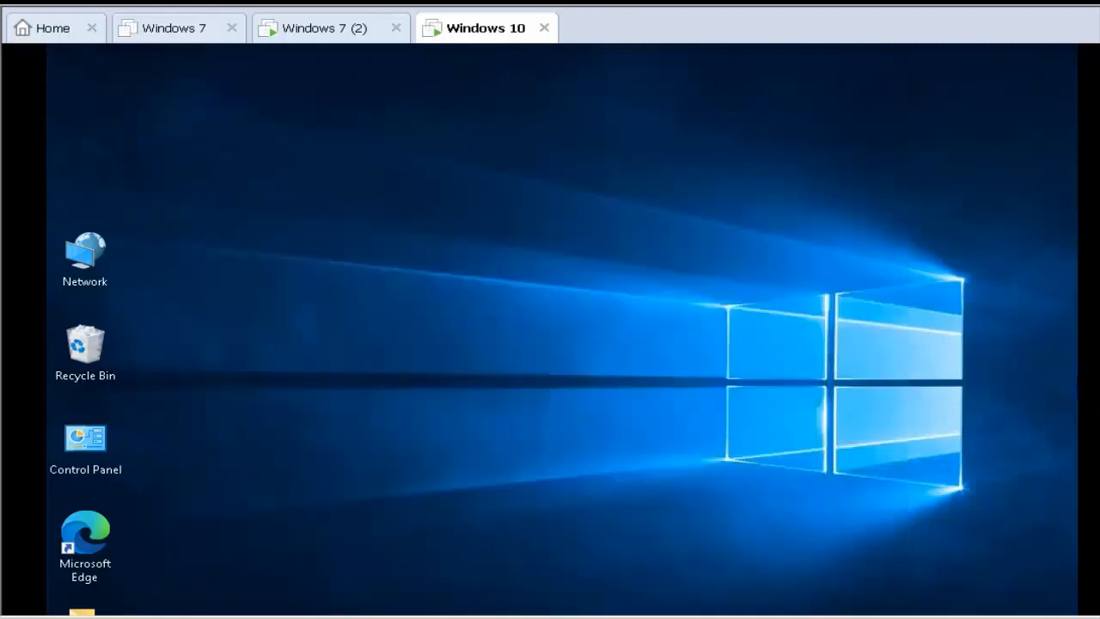
View the network adapter connections from the Network and Sharing Center, and close the Network Connections window
{"action": "scroll", "coordinate": [562, 329], "scroll_direction": "down", "scroll_amount": 3}
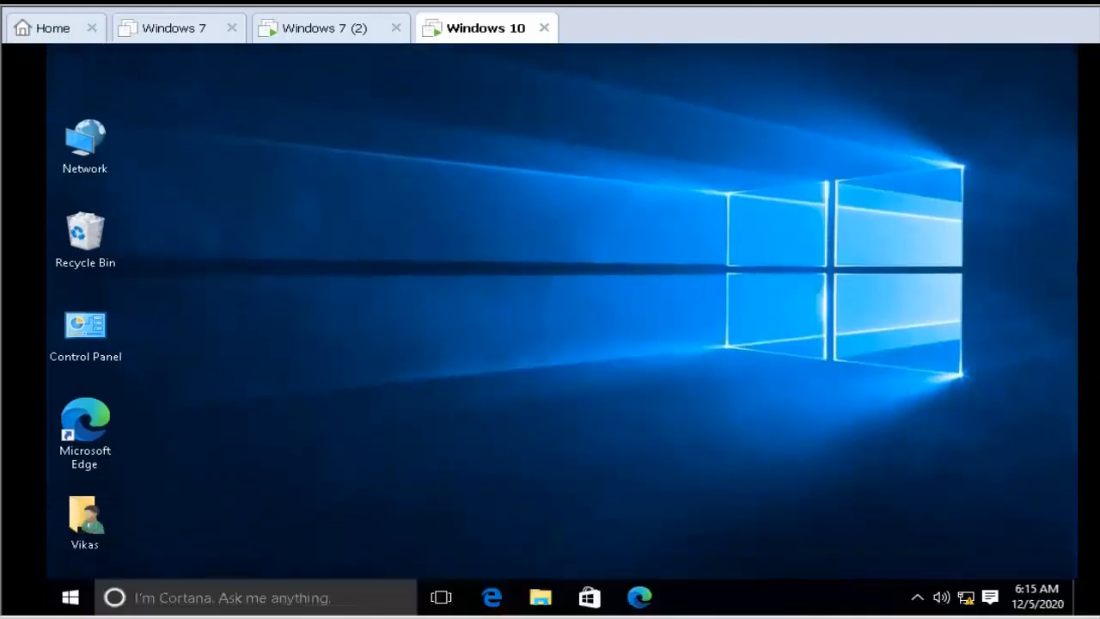
{"action": "right_click", "coordinate": [966, 597]}
{"action": "left_click", "coordinate": [966, 582]}
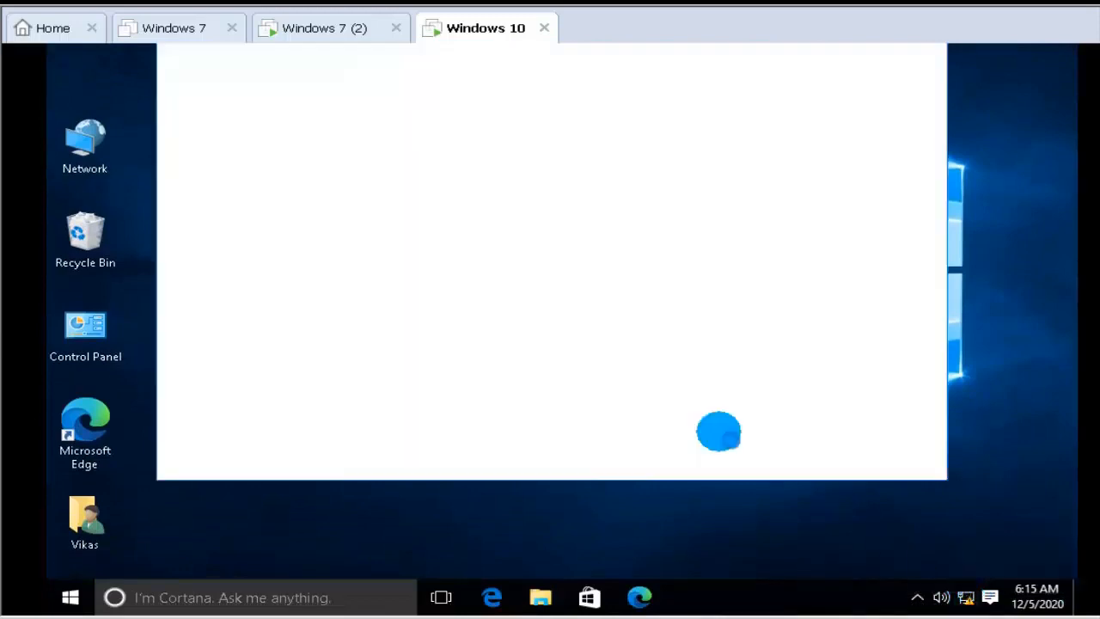
{"action": "scroll", "coordinate": [562, 329], "scroll_direction": "up", "scroll_amount": 3}
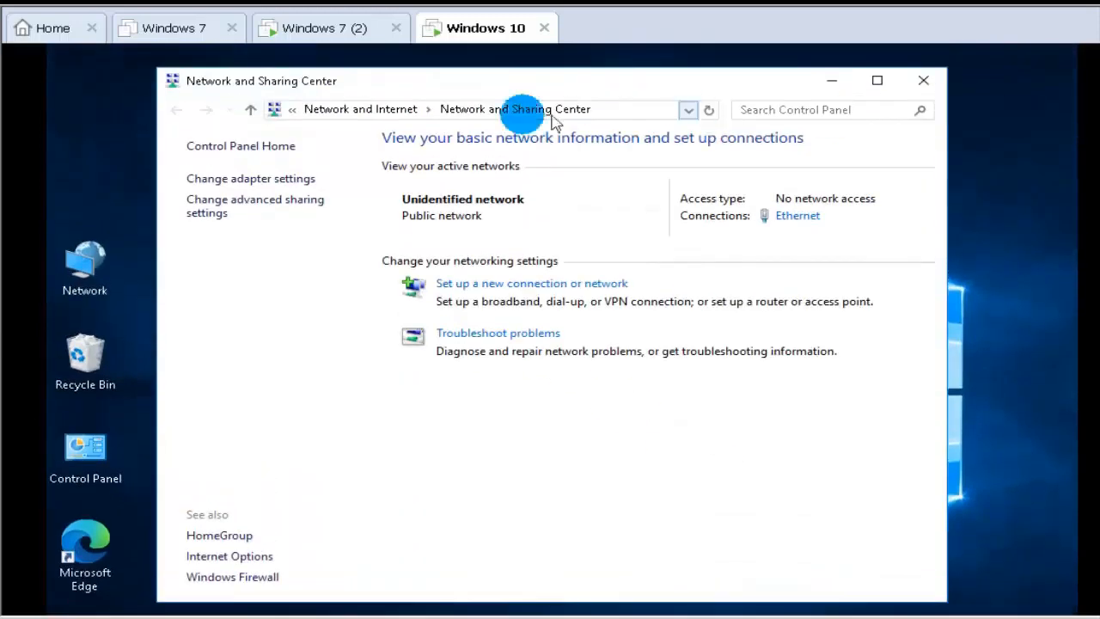
{"action": "left_click", "coordinate": [227, 184]}
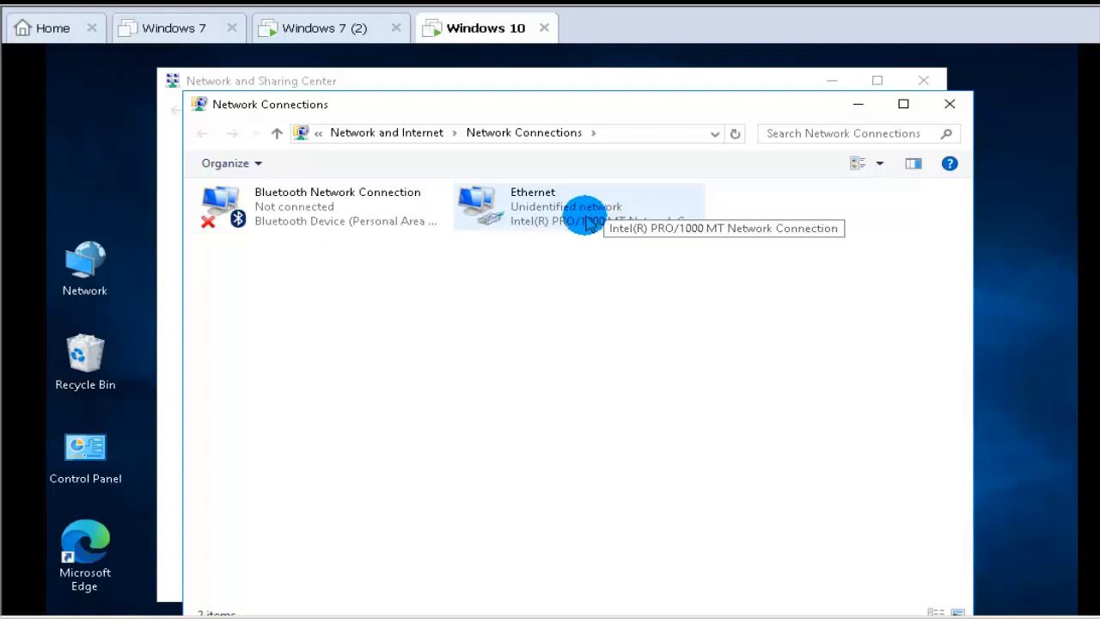
{"action": "left_click", "coordinate": [950, 105]}
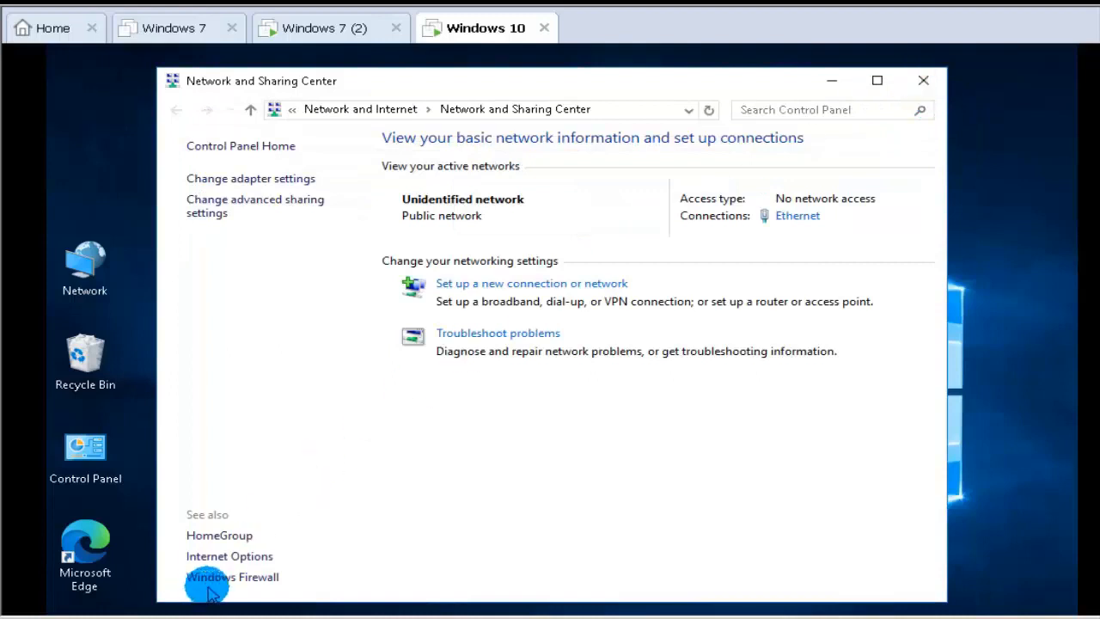
Ensure File and Printer Sharing is allowed through Windows Firewall on public networks, save the allowed apps, and close the firewall window
{"action": "left_click", "coordinate": [232, 578]}
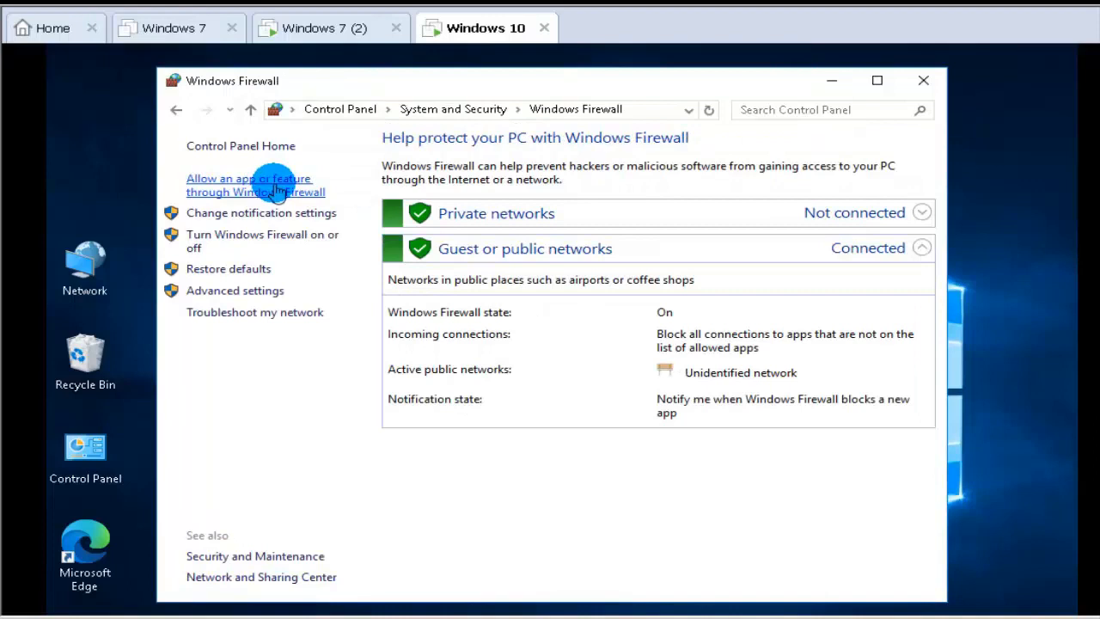
{"action": "left_click", "coordinate": [277, 189]}
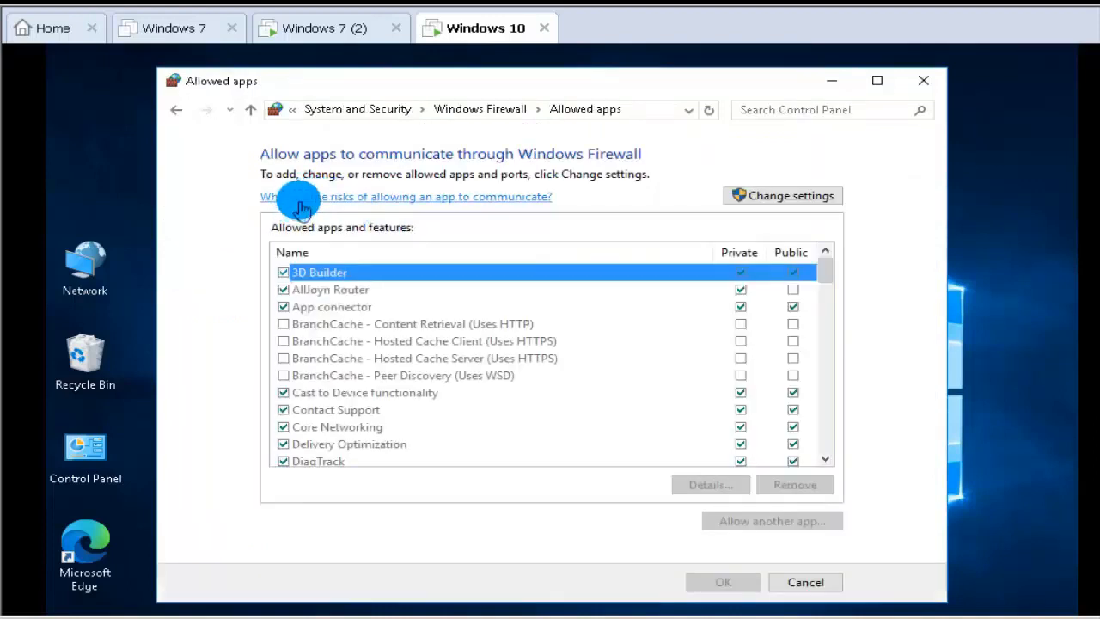
{"action": "left_click", "coordinate": [759, 202]}
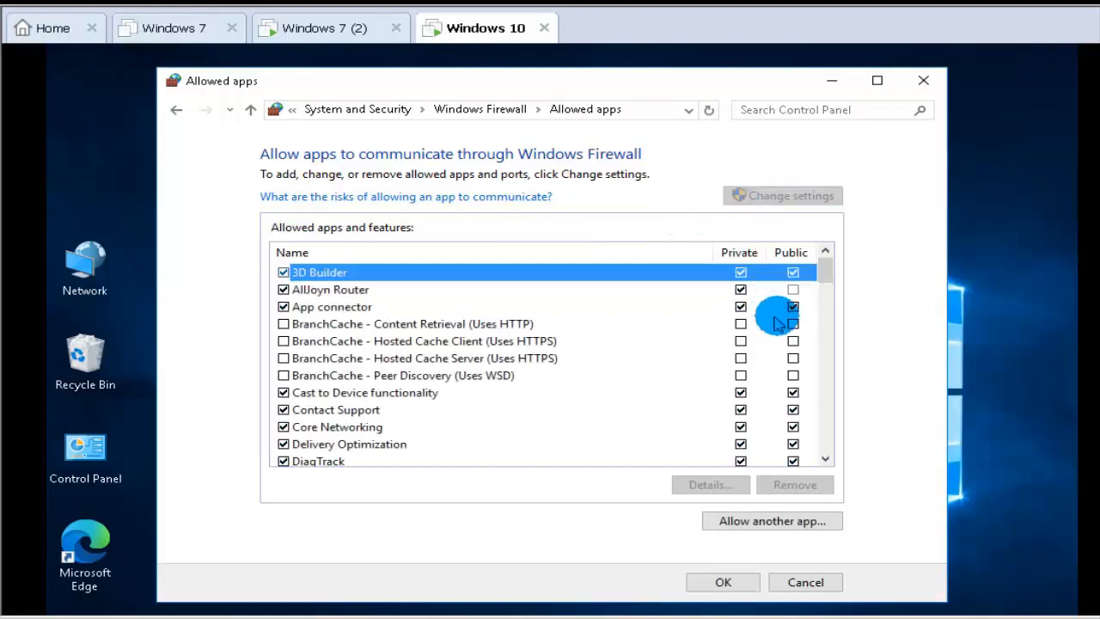
{"action": "left_click_drag", "start_coordinate": [830, 282], "coordinate": [278, 441]}
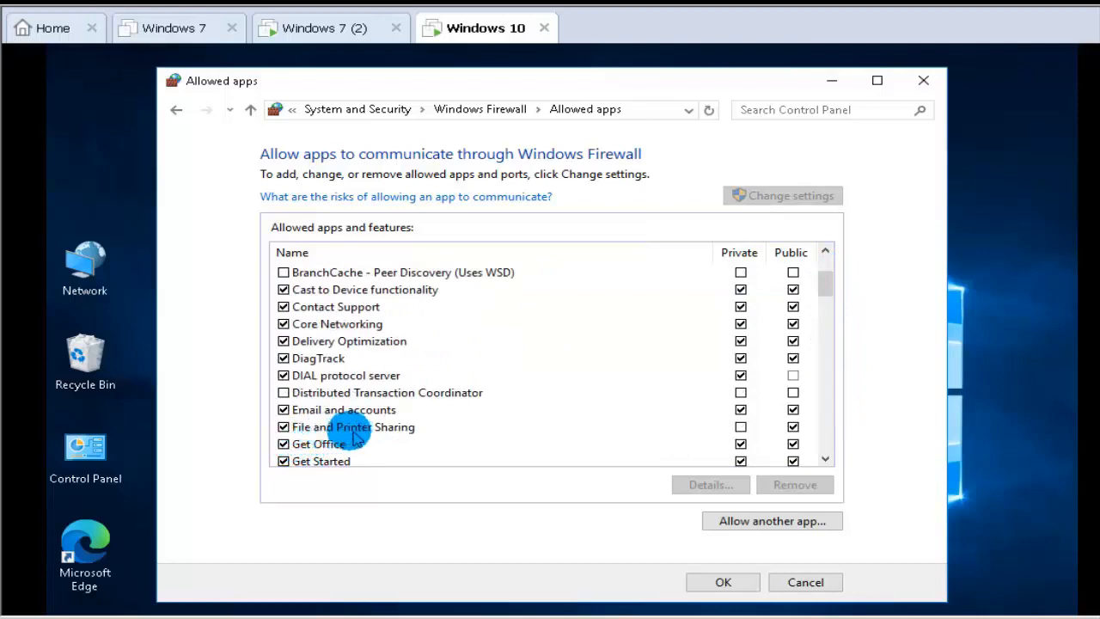
{"action": "left_click", "coordinate": [290, 429]}
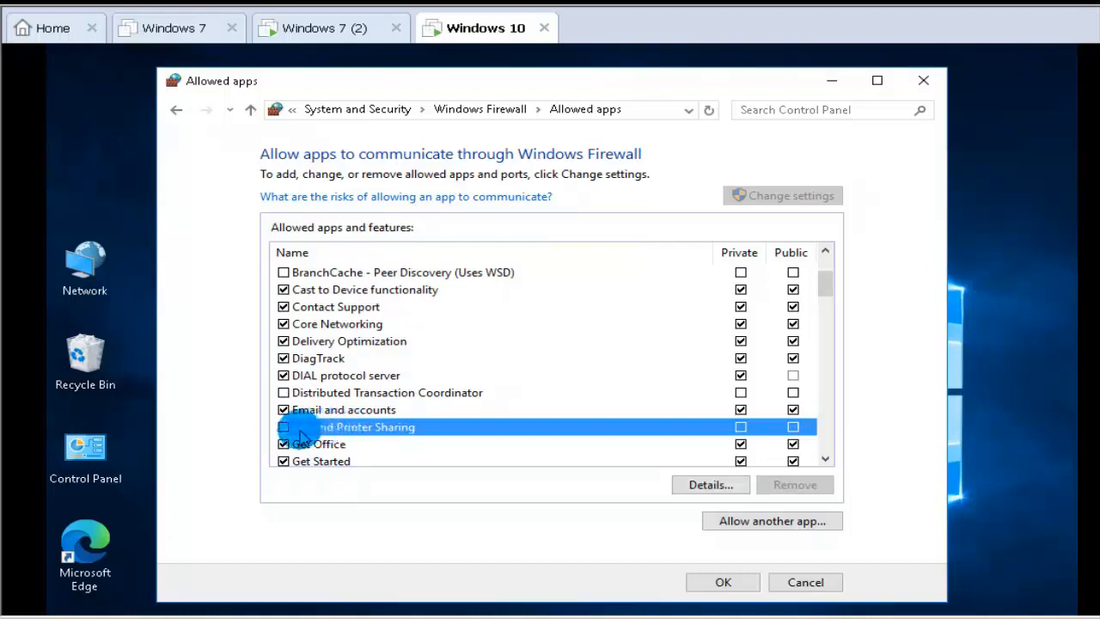
{"action": "left_click", "coordinate": [284, 427]}
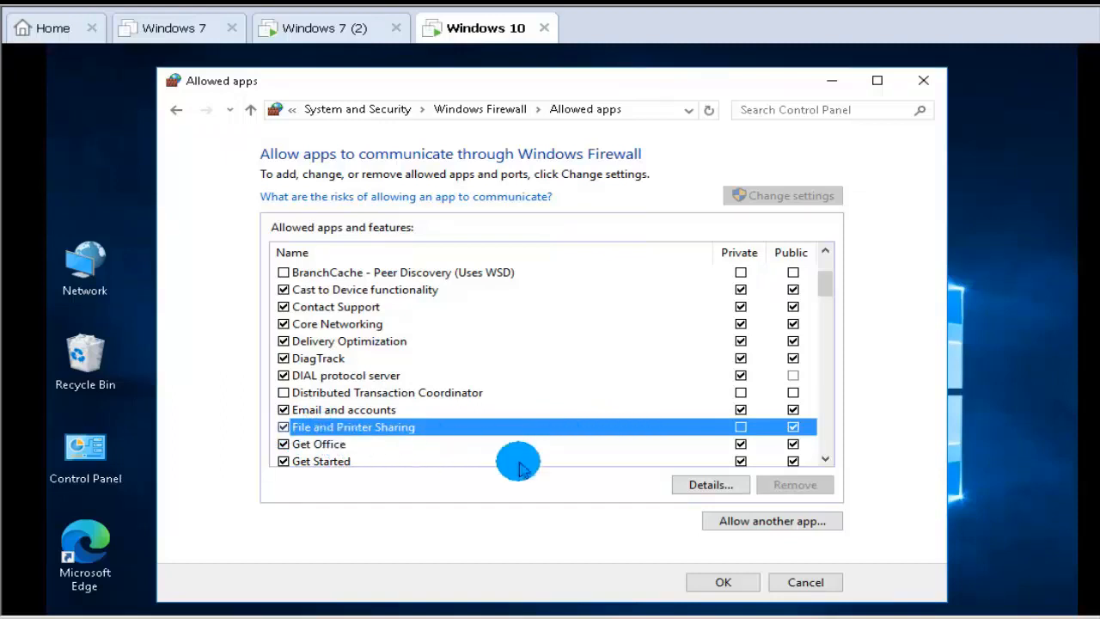
{"action": "left_click", "coordinate": [709, 584]}
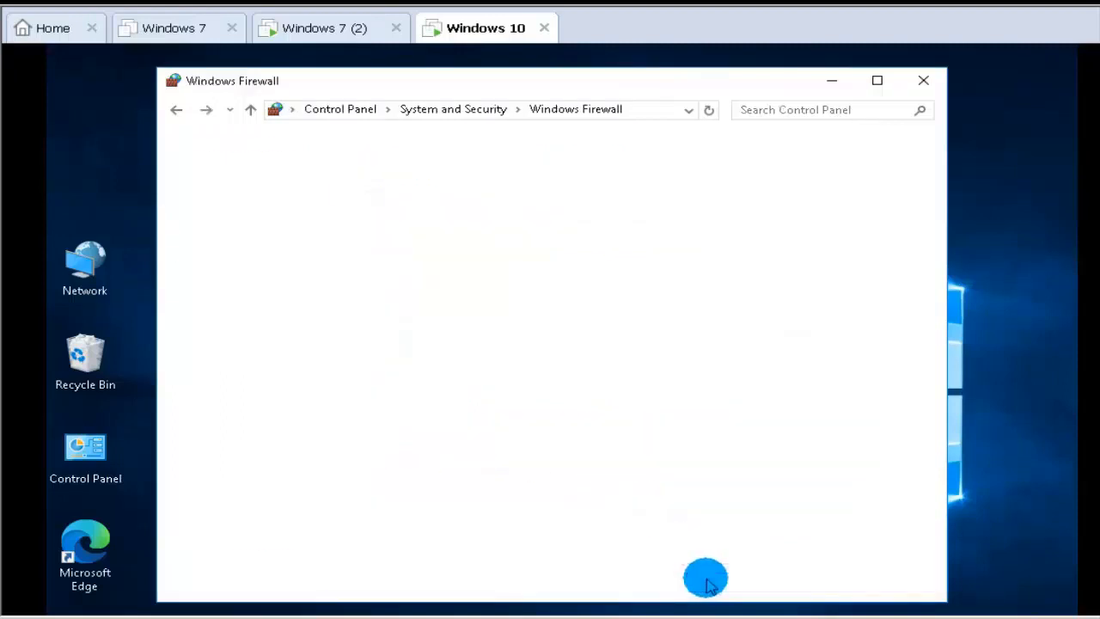
{"action": "left_click", "coordinate": [922, 82]}
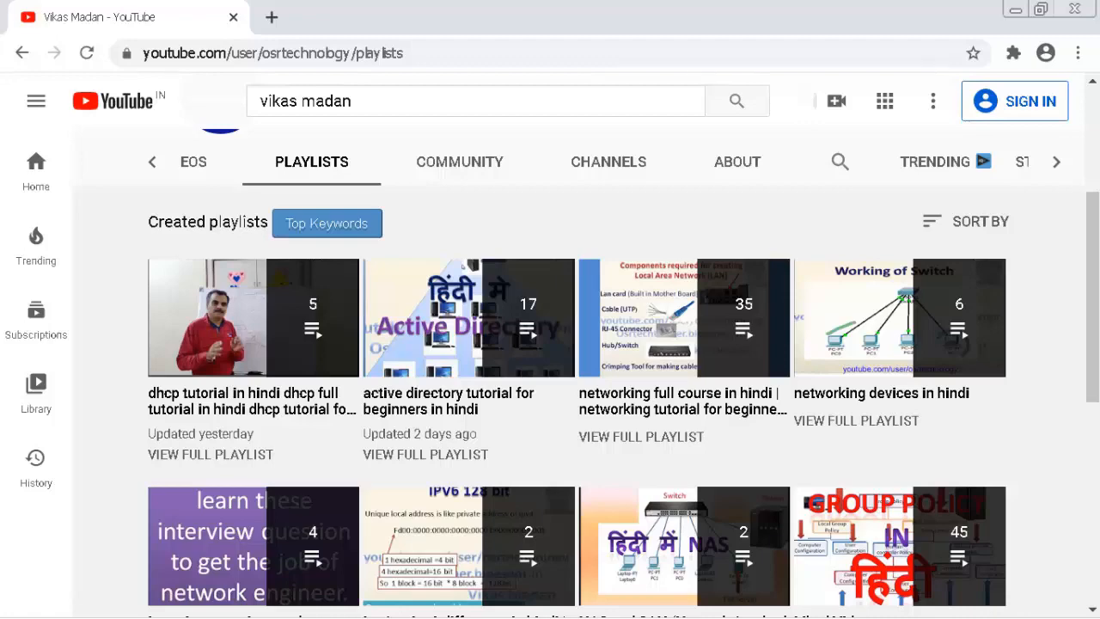
{"action": "scroll", "coordinate": [550, 370], "scroll_direction": "down", "scroll_amount": 5}
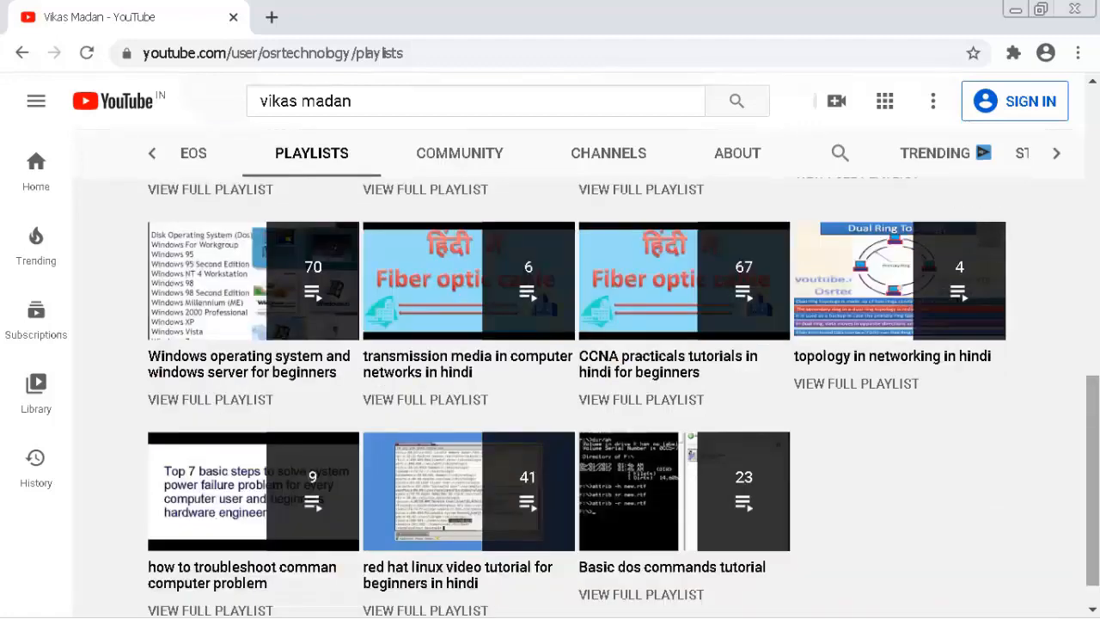